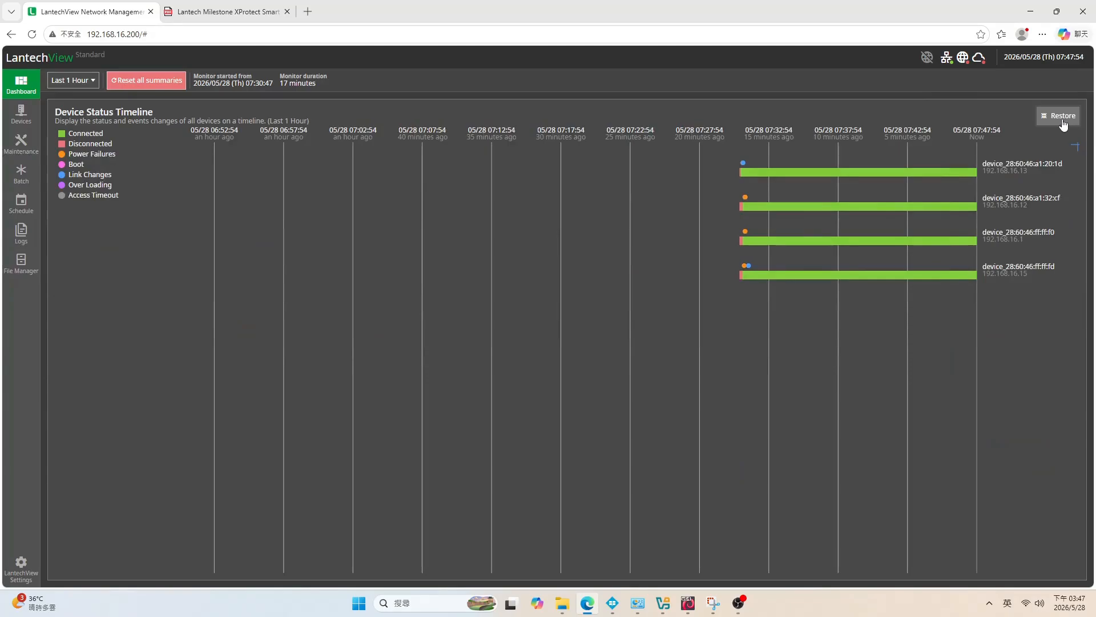
Step: Restore the Device Status Timeline to its normal size and set the dashboard's time range to Last 1 Minute
{"action": "left_click", "coordinate": [1061, 116]}
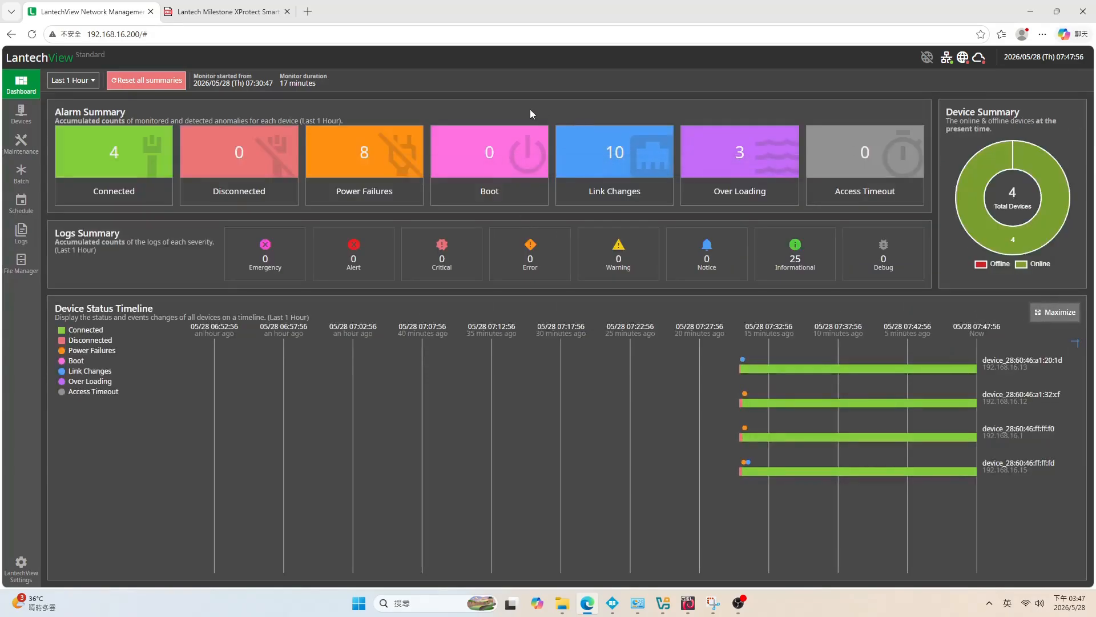
{"action": "left_click", "coordinate": [94, 85]}
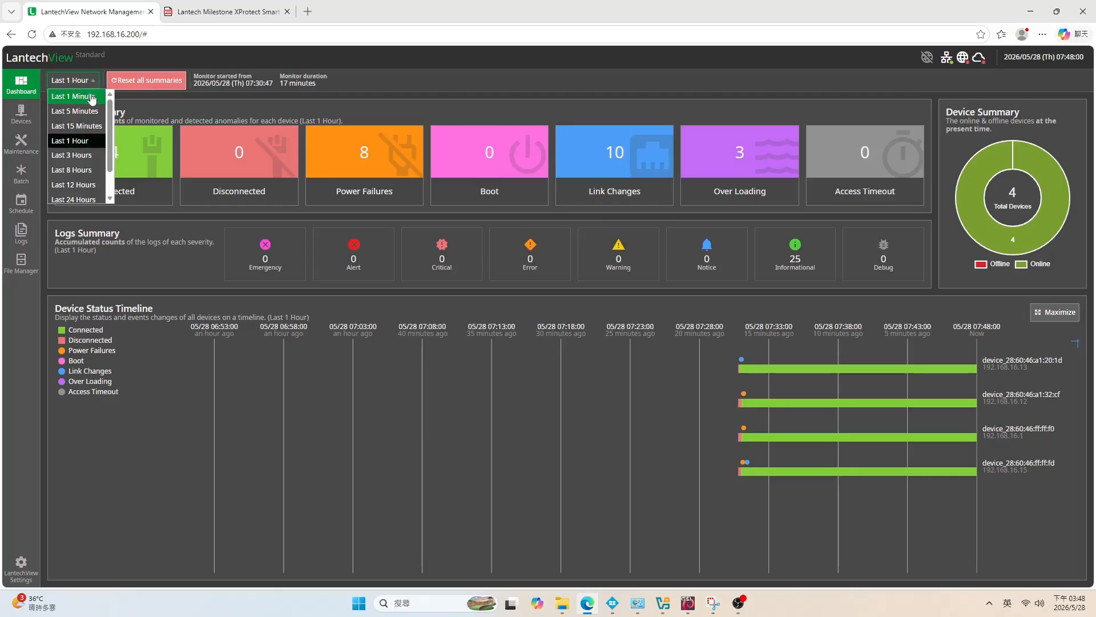
{"action": "left_click", "coordinate": [89, 97]}
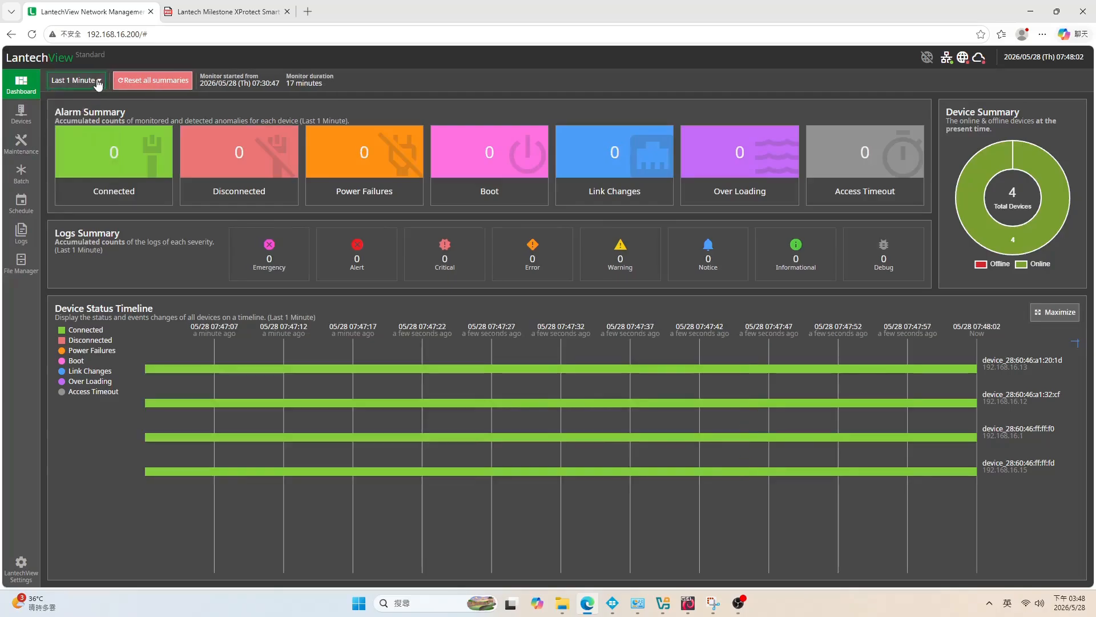
Step: Set the dashboard's time range to Last 72 Hours
{"action": "left_click", "coordinate": [92, 81]}
{"action": "scroll", "coordinate": [71, 140], "scroll_direction": "down", "scroll_amount": 1}
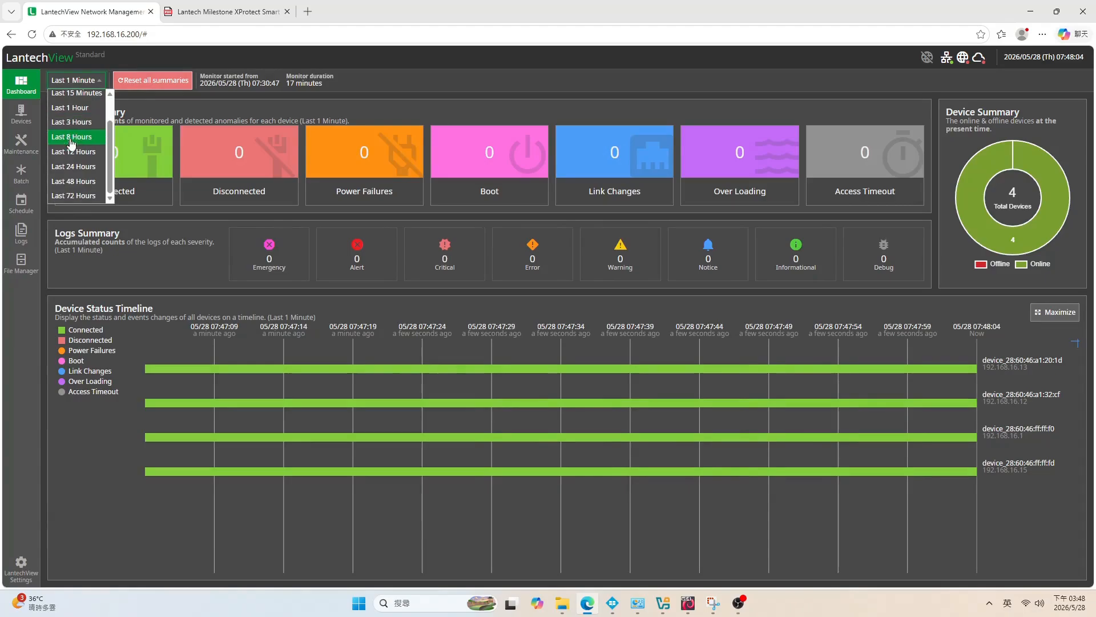
{"action": "left_click", "coordinate": [73, 195]}
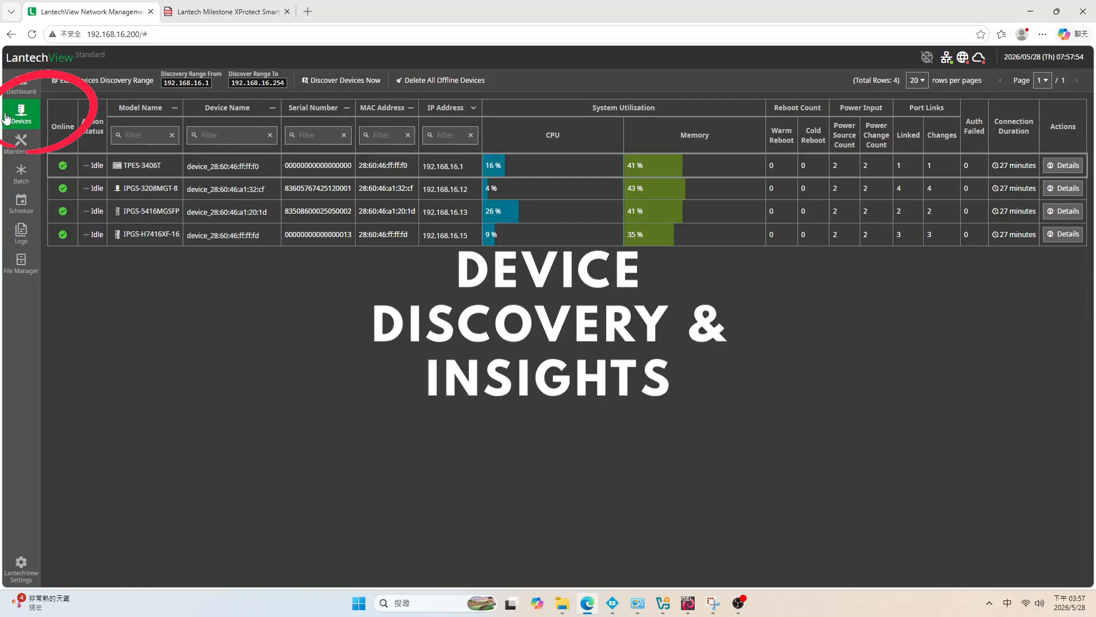
Step: Apply the devices discovery range from 192.168.16.1 to 192.168.16.254
{"action": "left_click", "coordinate": [103, 85]}
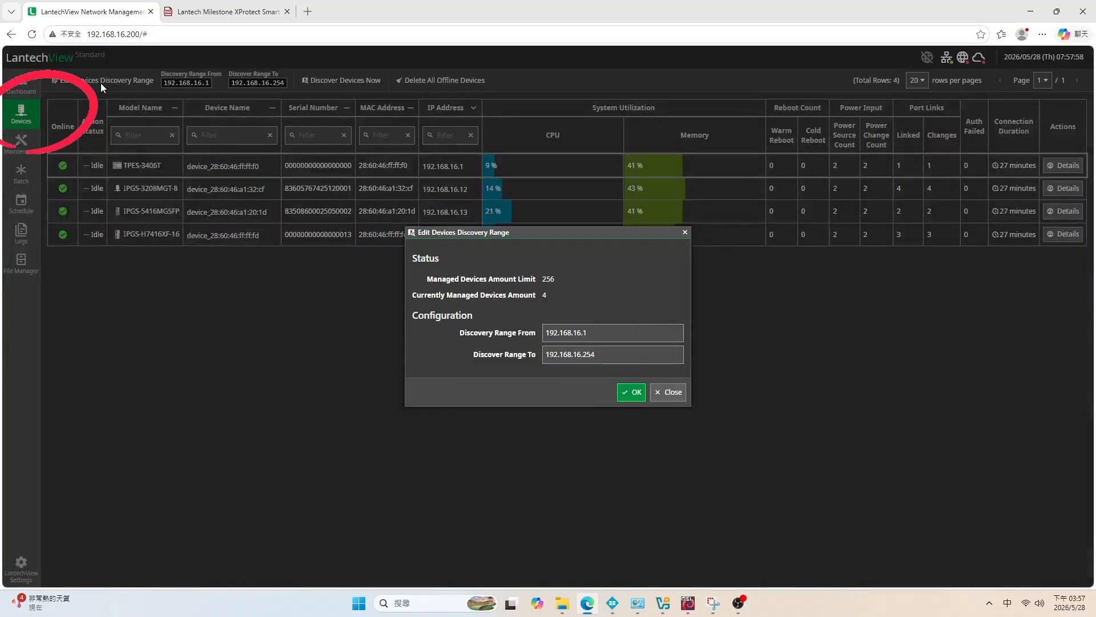
{"action": "left_click", "coordinate": [636, 392]}
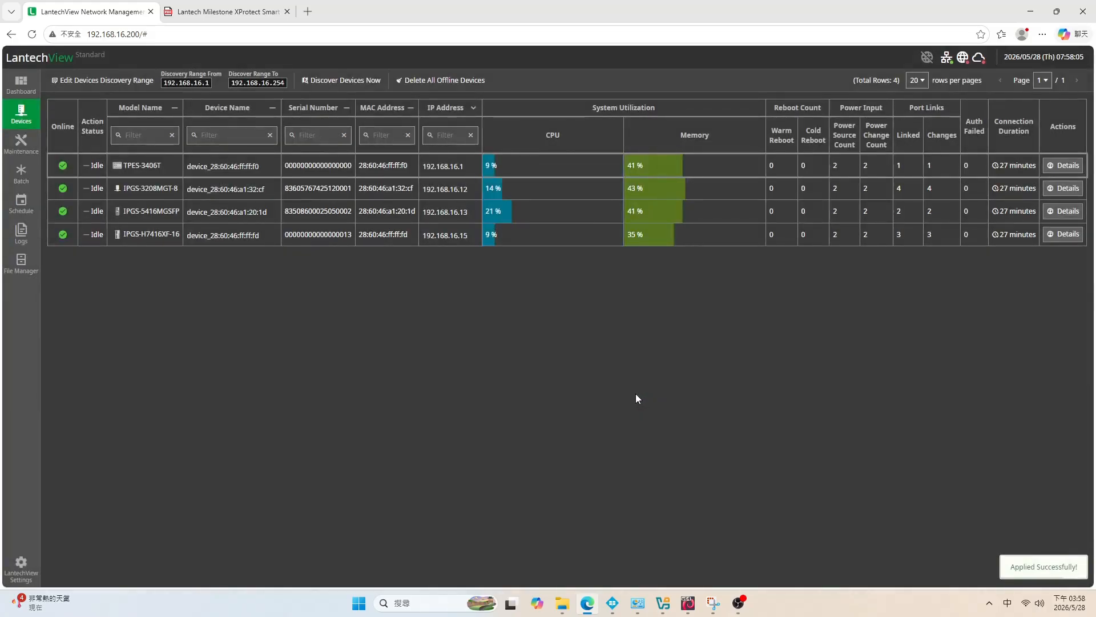
Step: Go through the device list's filters for model name, device name, serial number, MAC address and IP address
{"action": "left_click", "coordinate": [140, 136]}
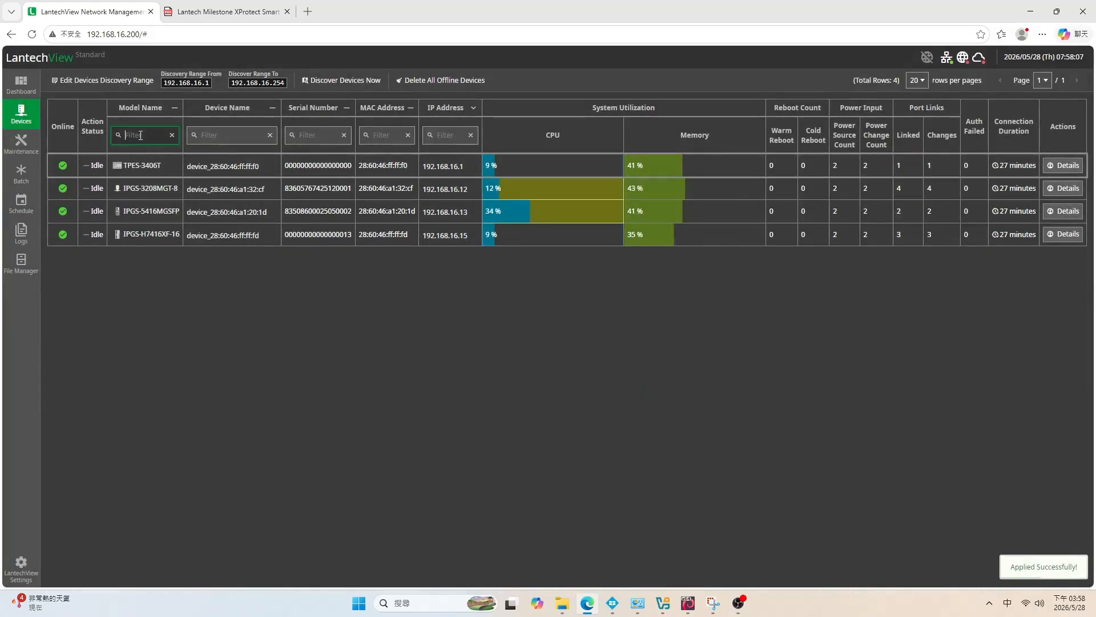
{"action": "left_click", "coordinate": [243, 135]}
{"action": "left_click", "coordinate": [312, 135]}
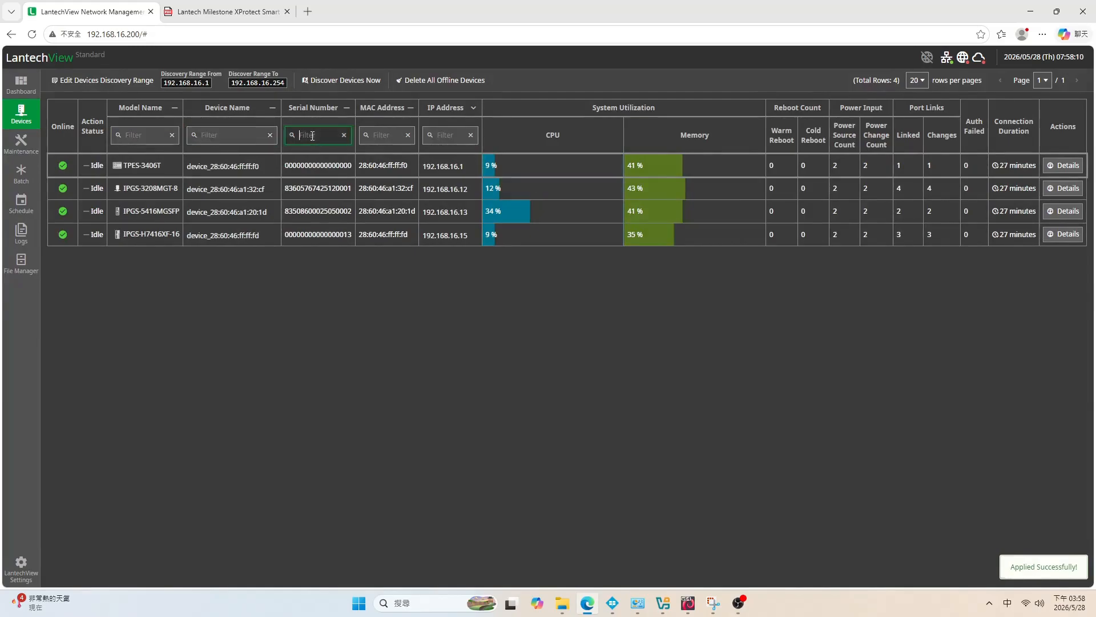
{"action": "left_click", "coordinate": [382, 135]}
{"action": "left_click", "coordinate": [440, 134]}
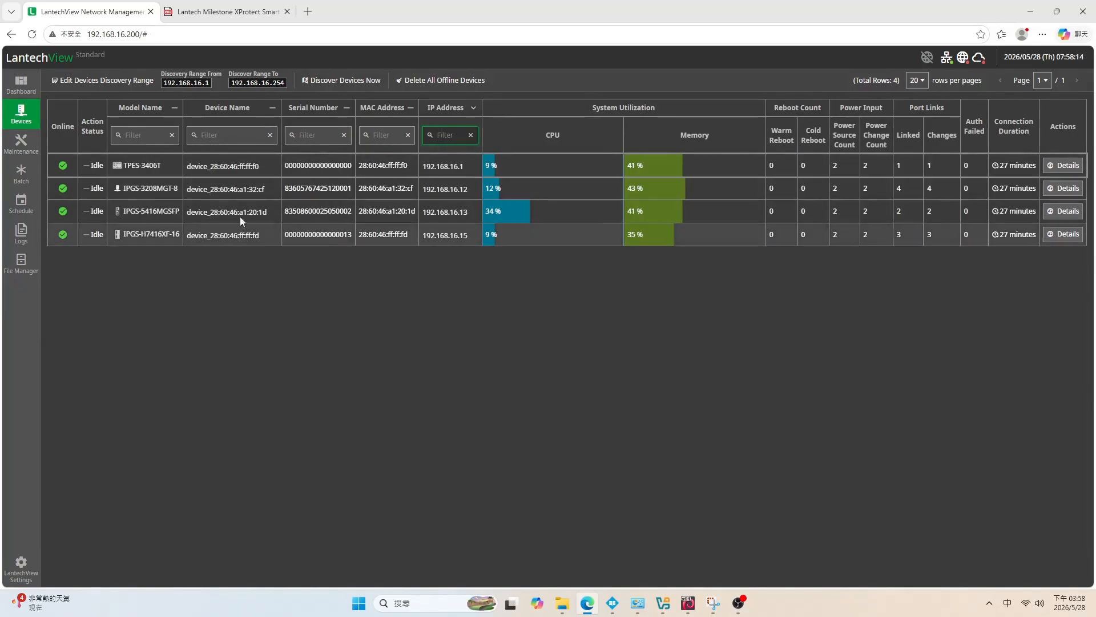
Step: View the name and IP editing dialogs of the TPES-3406T and leave both without changes
{"action": "left_click", "coordinate": [202, 165]}
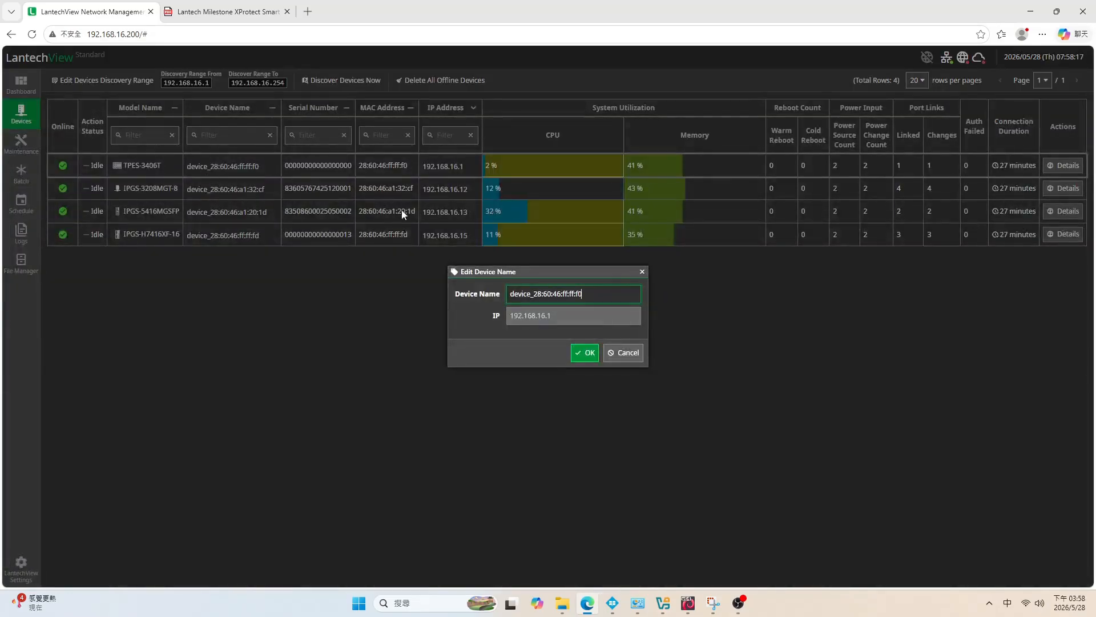
{"action": "left_click", "coordinate": [624, 354]}
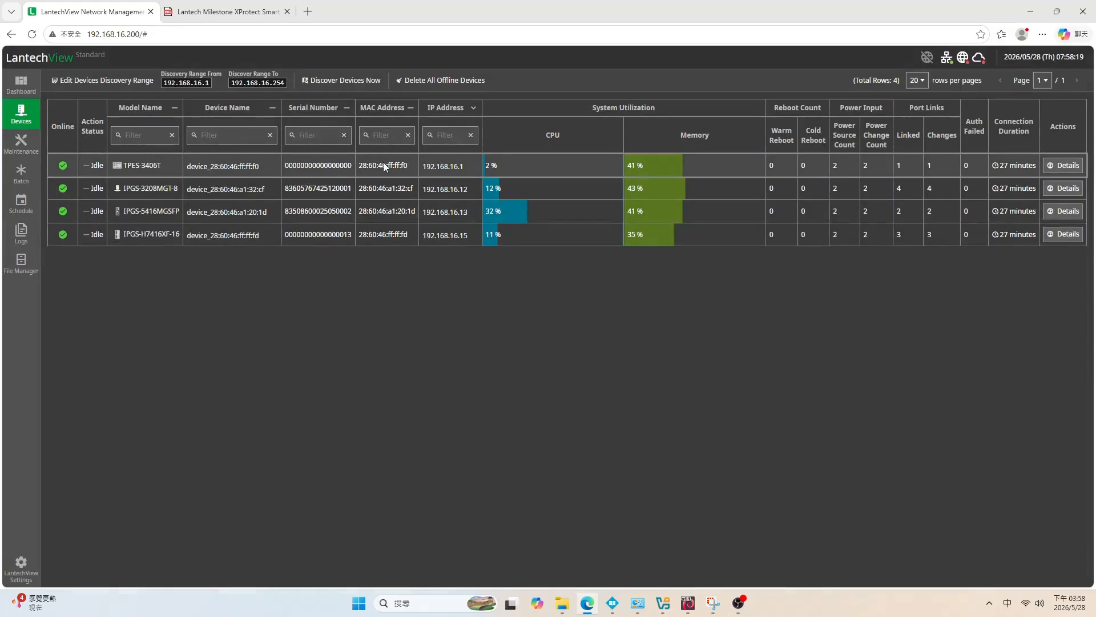
{"action": "left_click", "coordinate": [433, 166]}
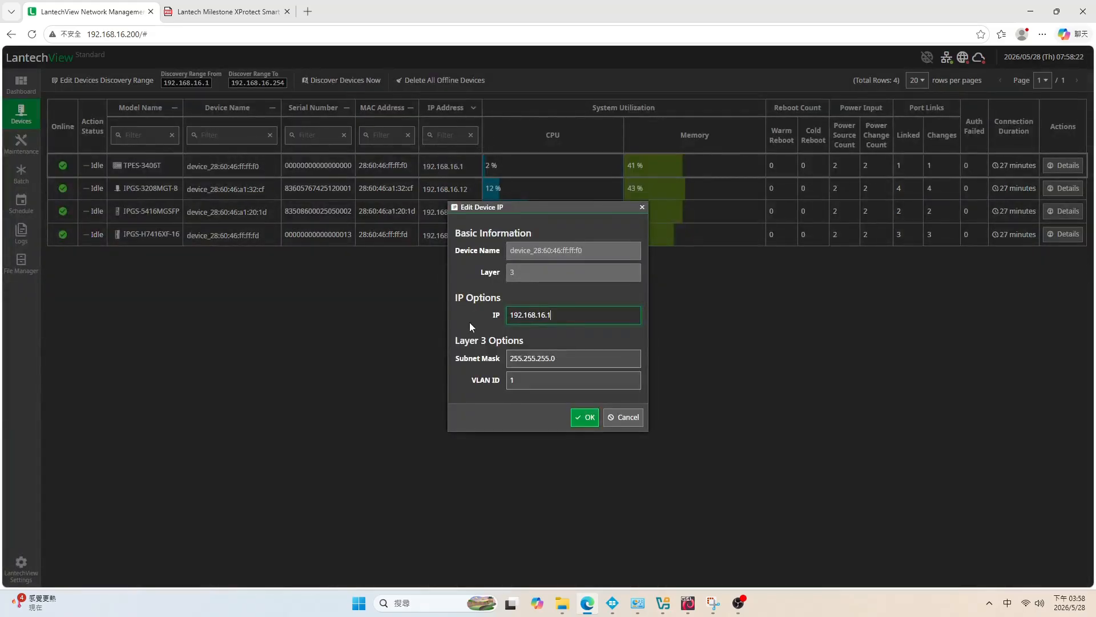
{"action": "left_click", "coordinate": [623, 417]}
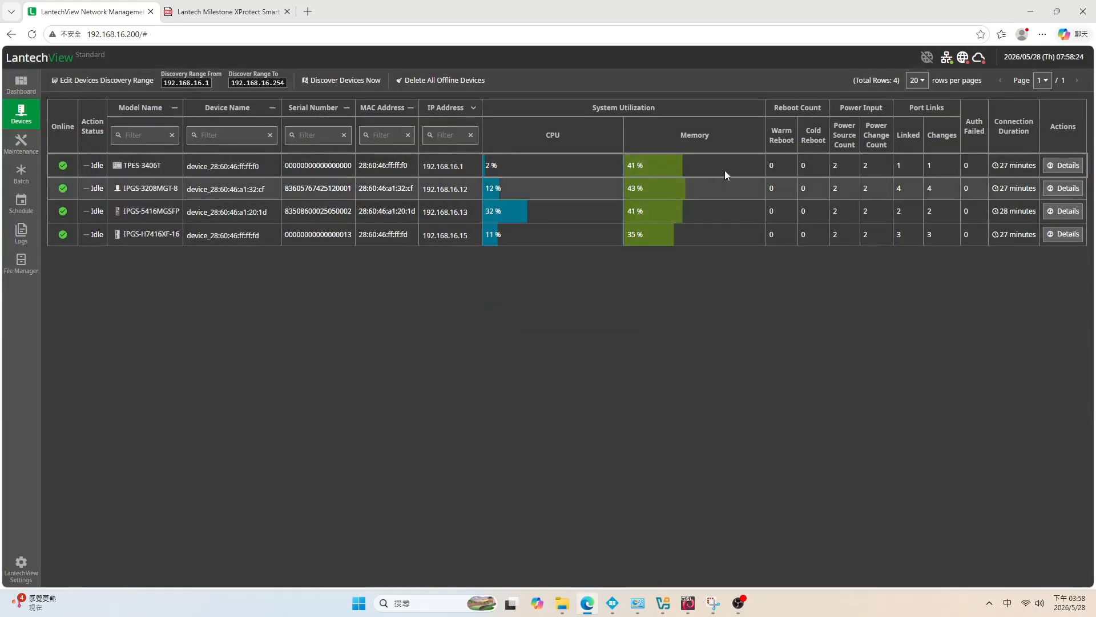
Step: Open the TPES-3406T's detailed information and review all of its basic information
{"action": "left_click", "coordinate": [1063, 166]}
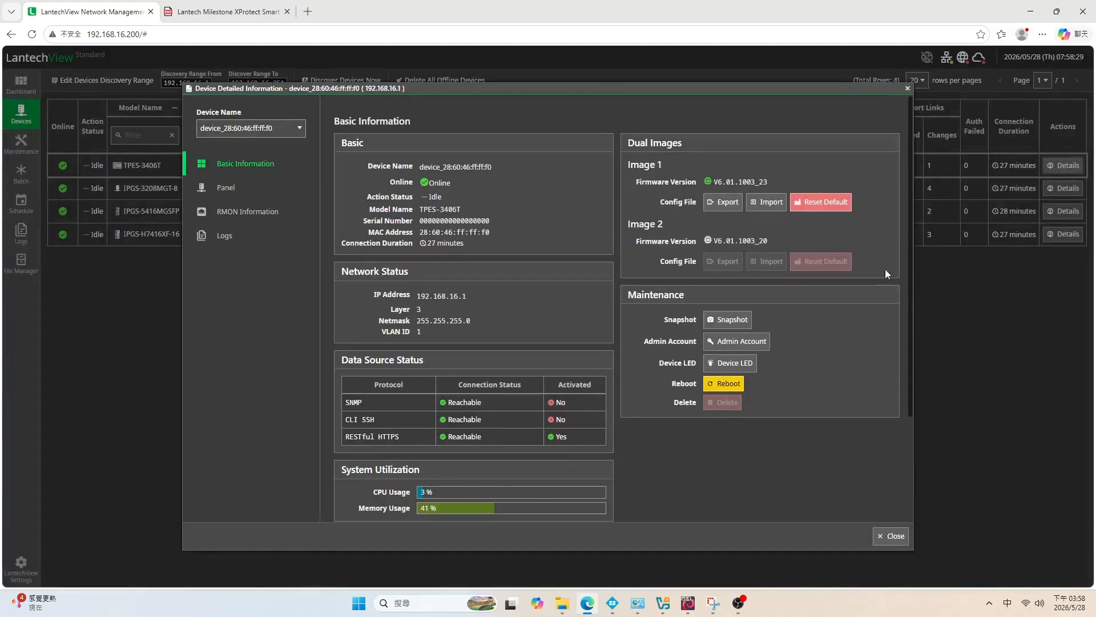
{"action": "scroll", "coordinate": [845, 447], "scroll_direction": "down", "scroll_amount": 3}
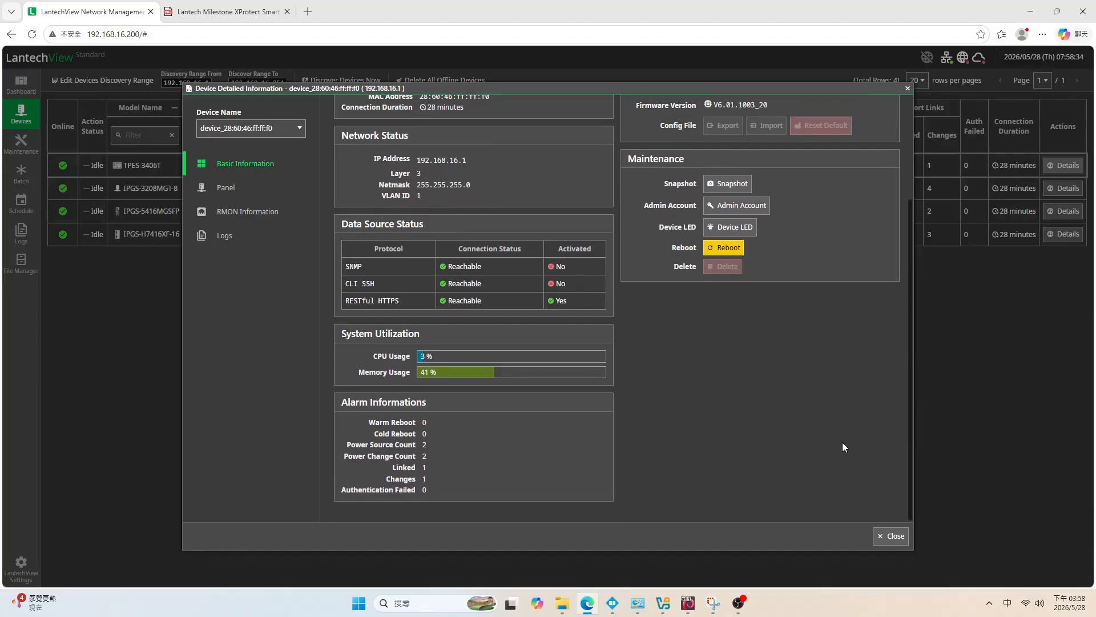
{"action": "scroll", "coordinate": [844, 443], "scroll_direction": "up", "scroll_amount": 3}
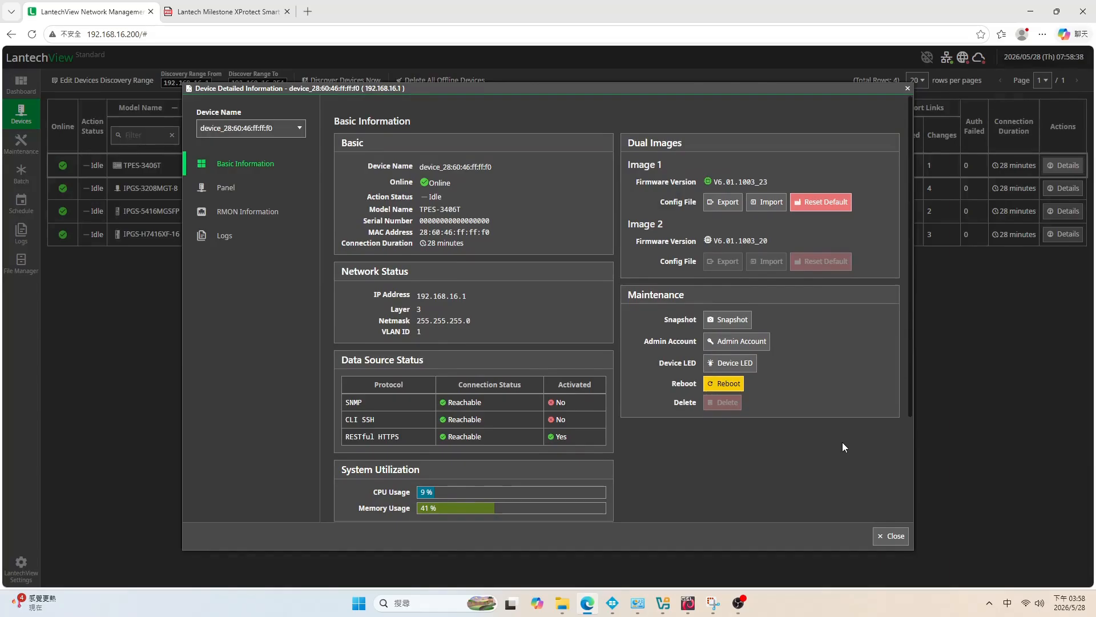
Step: Show the TPES-3406T's device panel and inspect the status of ports 9, 10 and 8
{"action": "left_click", "coordinate": [257, 189]}
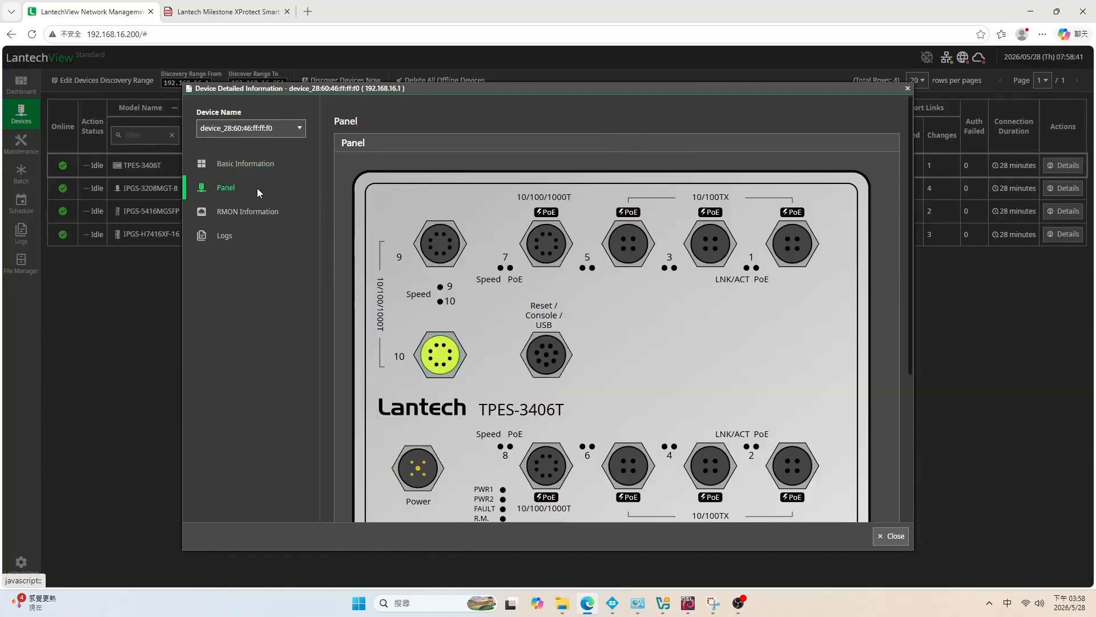
{"action": "mouse_move", "coordinate": [437, 246]}
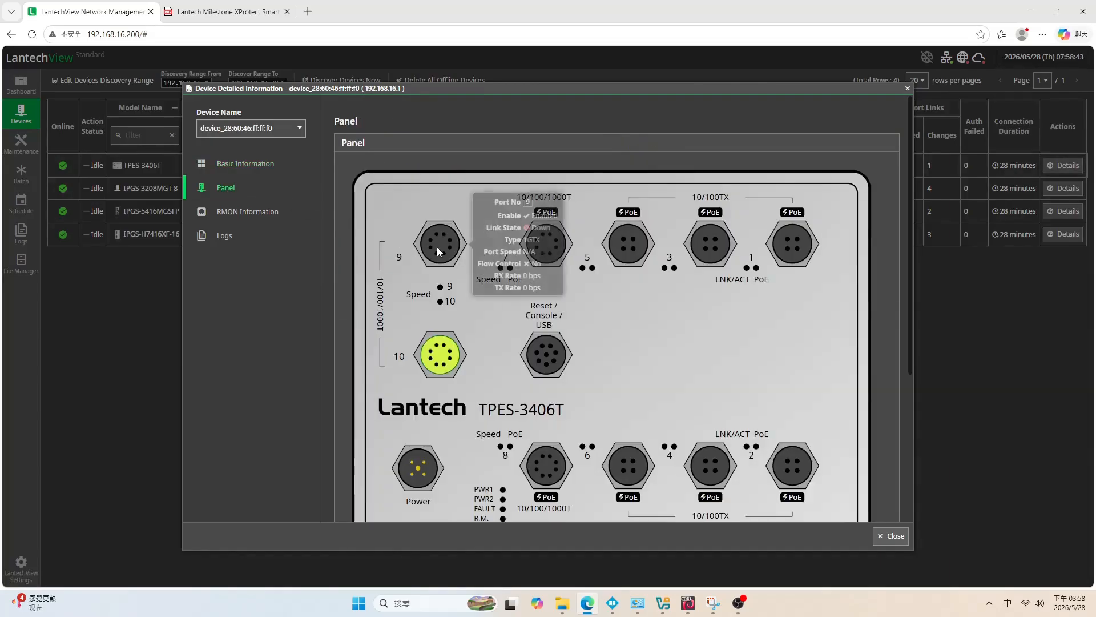
{"action": "mouse_move", "coordinate": [447, 352]}
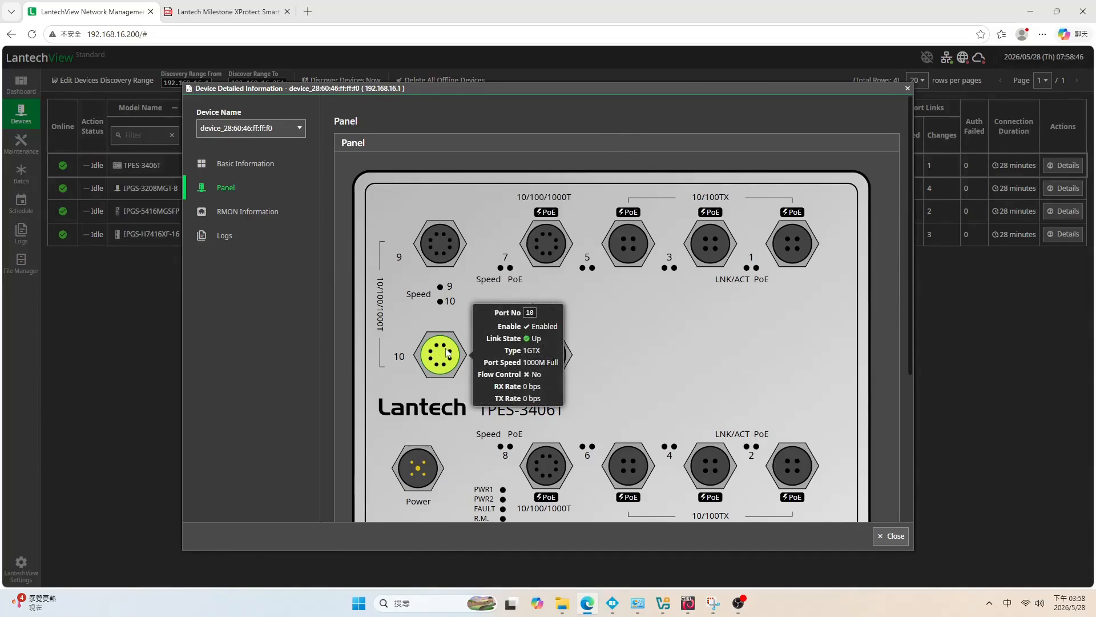
{"action": "scroll", "coordinate": [447, 353], "scroll_direction": "down", "scroll_amount": 3}
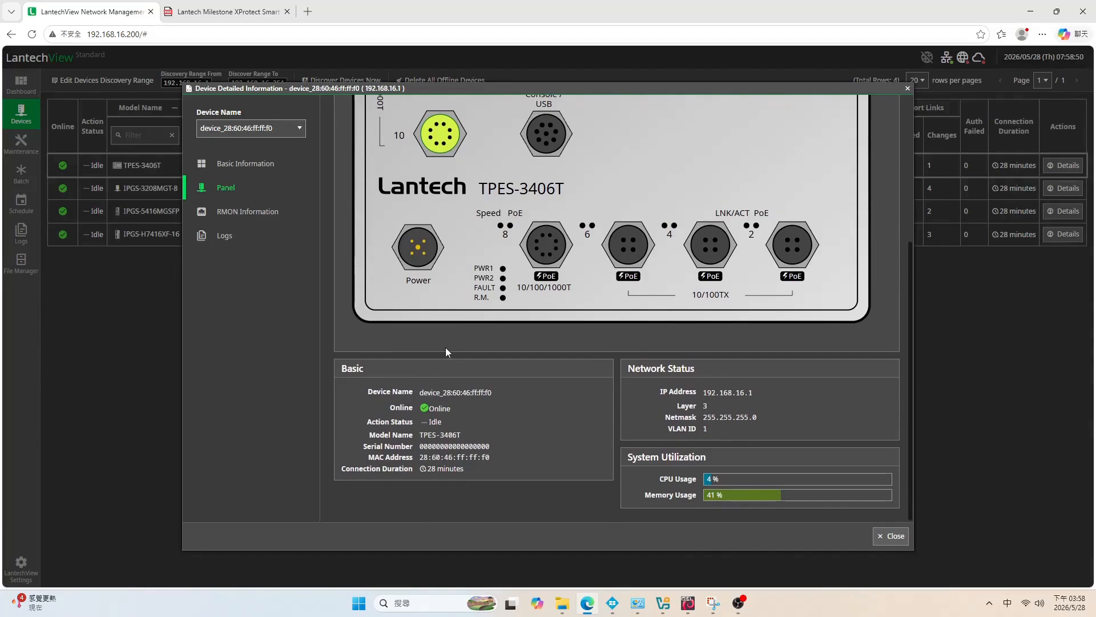
{"action": "mouse_move", "coordinate": [537, 257]}
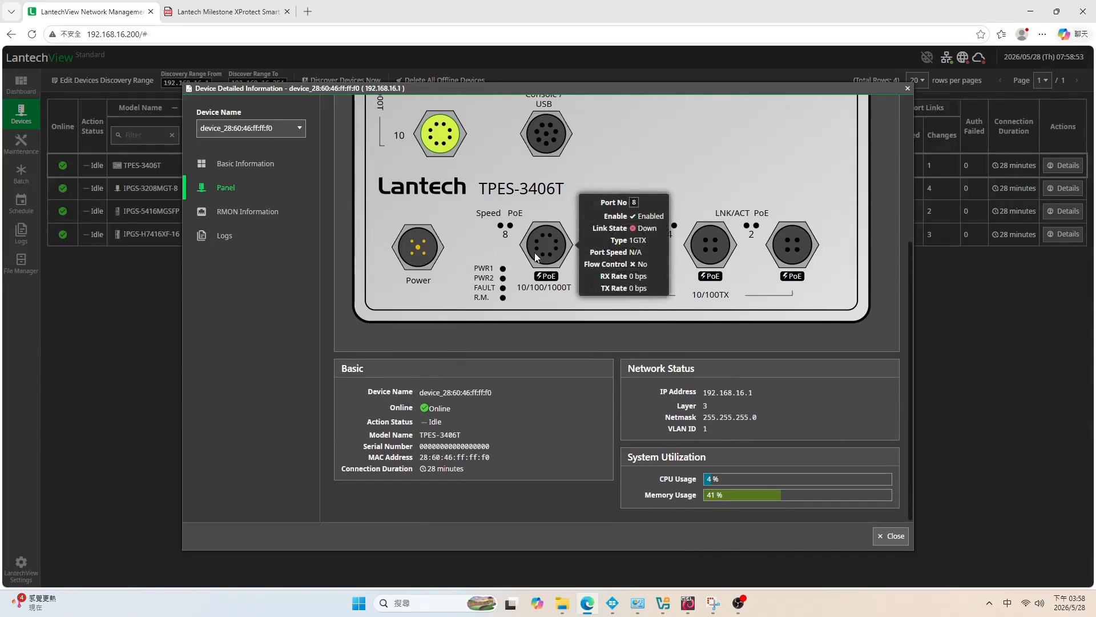
Step: Review the TPES-3406T's RMON information for ports 1 and 10, and open the device's logs
{"action": "left_click", "coordinate": [263, 211]}
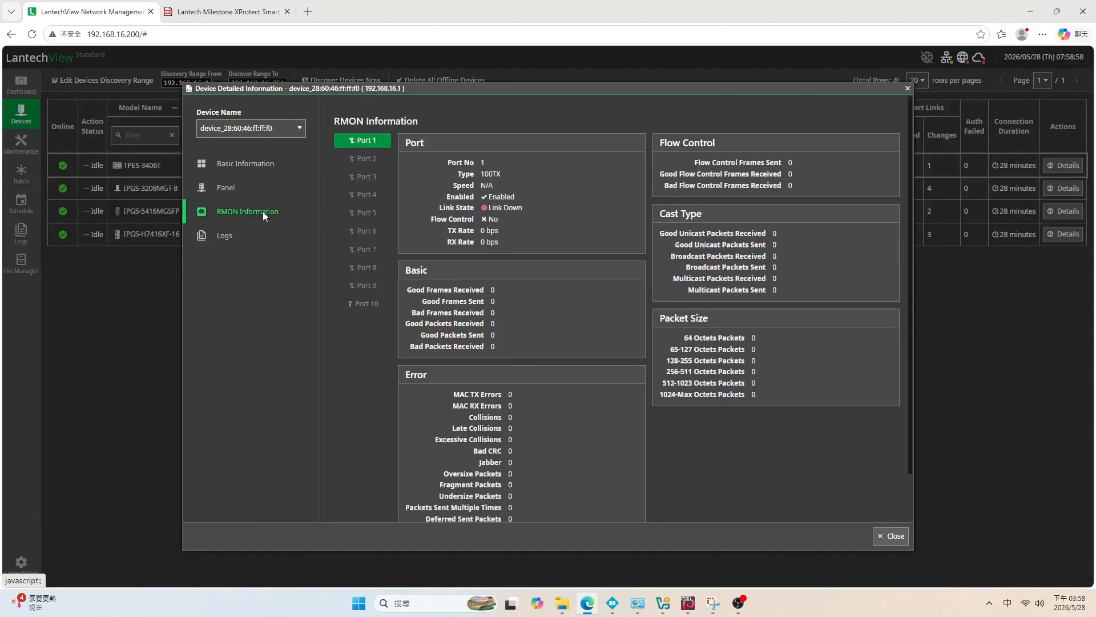
{"action": "scroll", "coordinate": [512, 292], "scroll_direction": "down", "scroll_amount": 1}
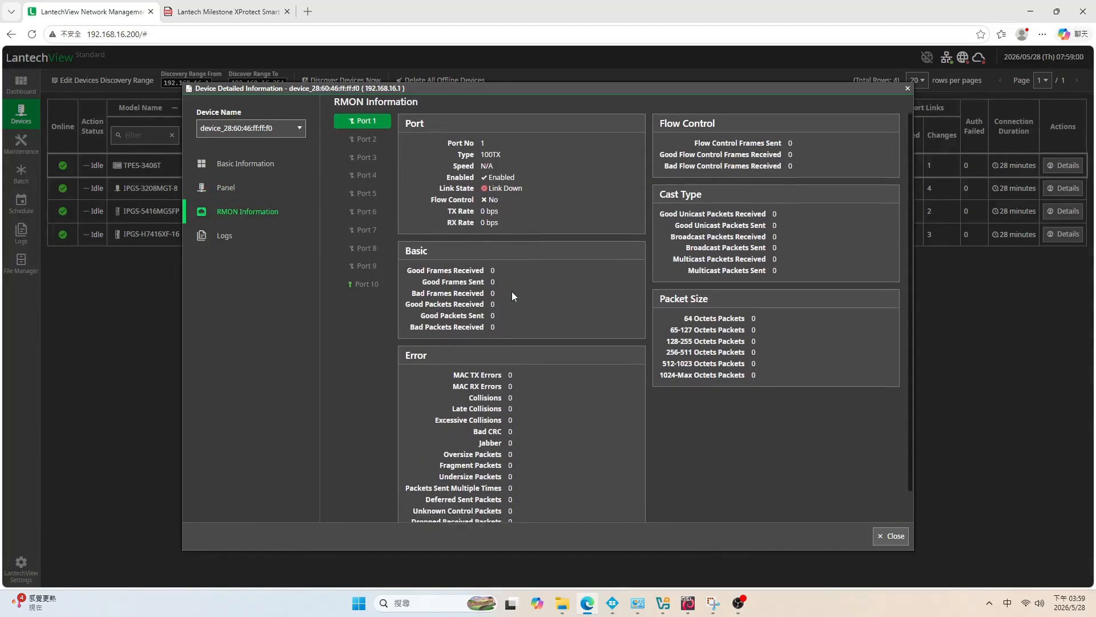
{"action": "scroll", "coordinate": [512, 292], "scroll_direction": "up", "scroll_amount": 1}
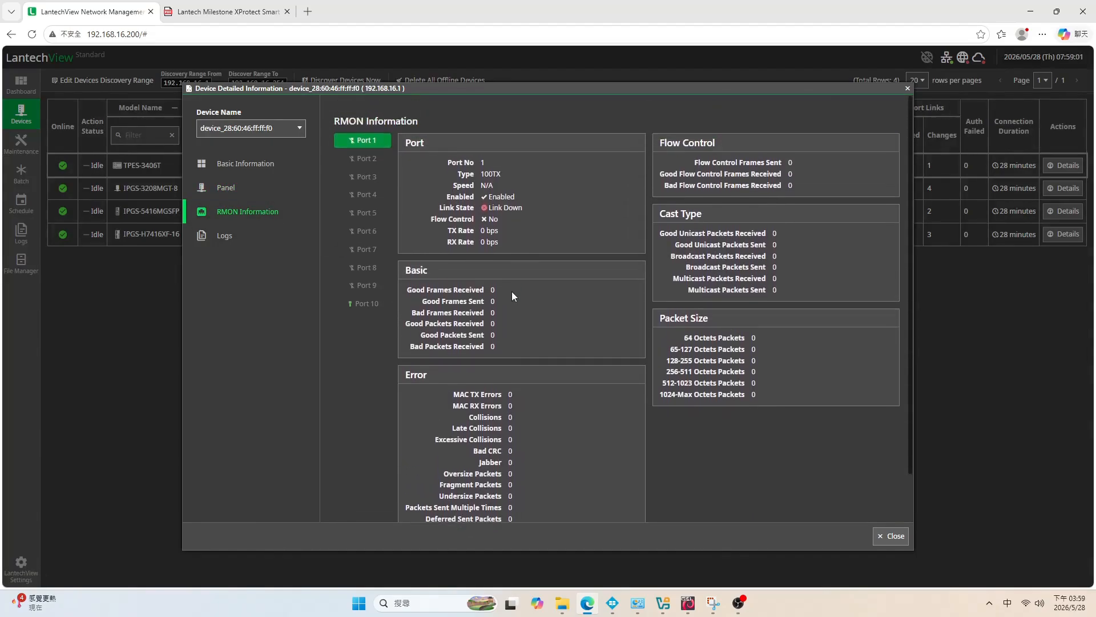
{"action": "left_click", "coordinate": [365, 303]}
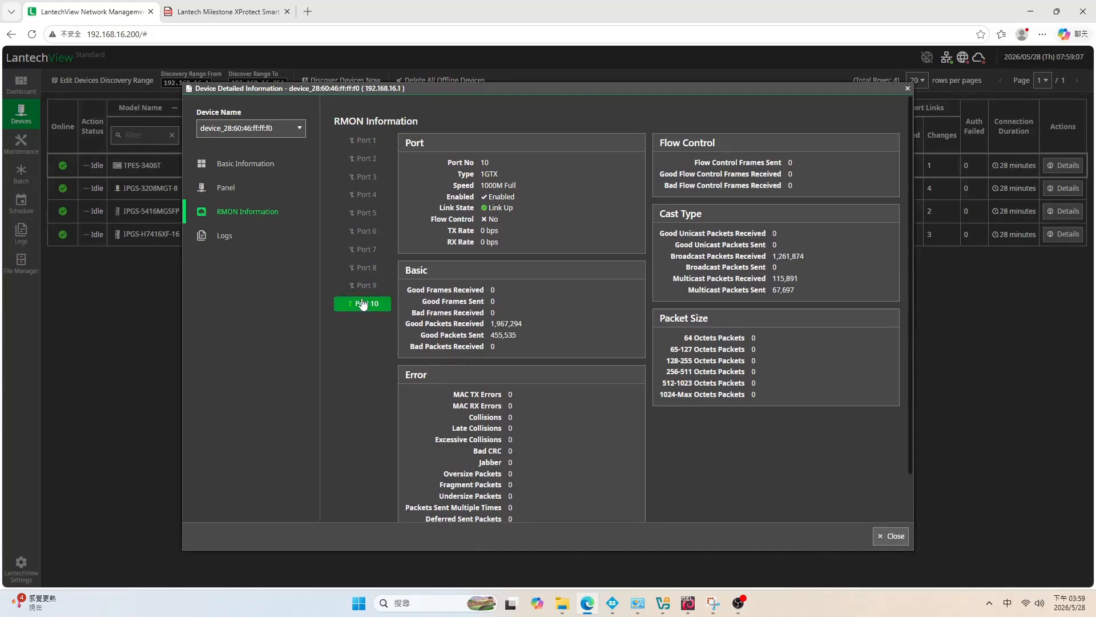
{"action": "left_click", "coordinate": [269, 238]}
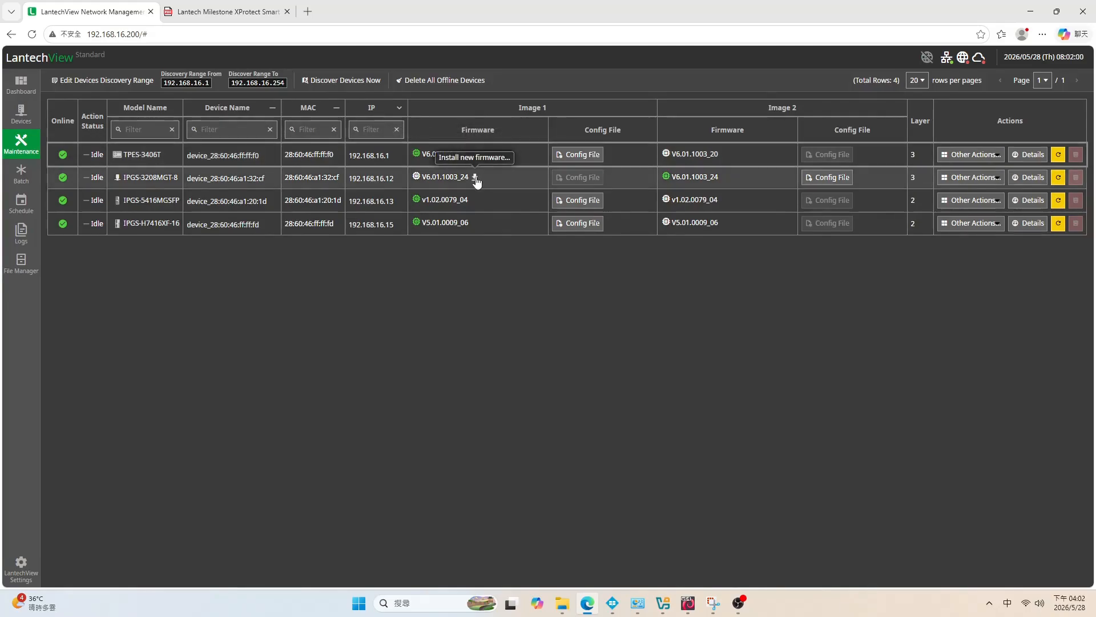
Step: View the firmware installation dialog for Image 1 of the IPGS-3208MGT-8 and the config file options of the TPES-3406T
{"action": "left_click", "coordinate": [475, 178]}
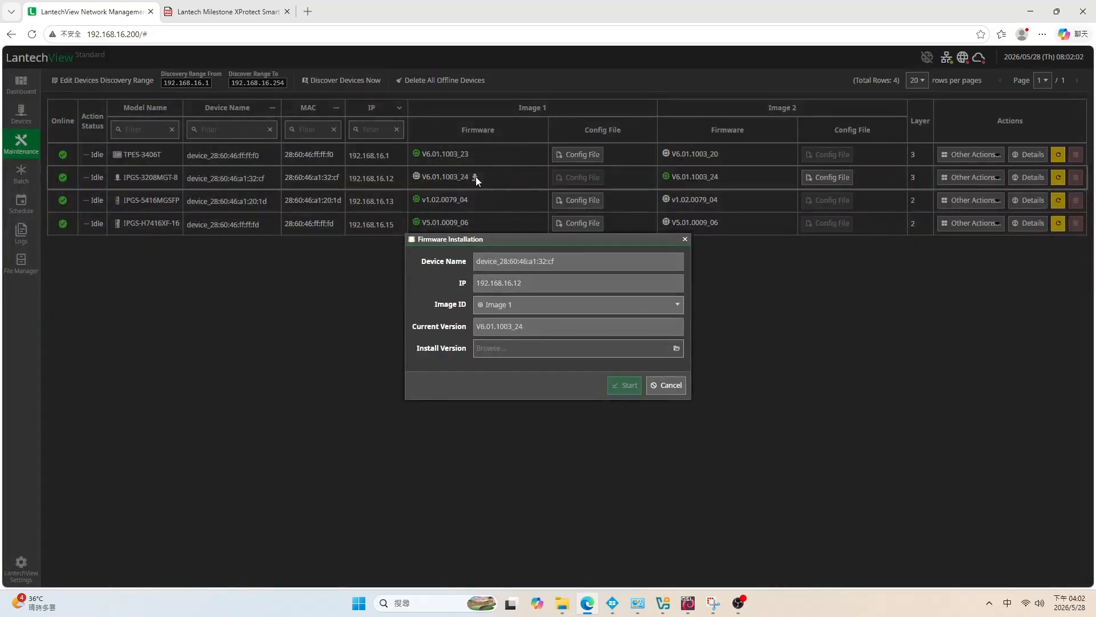
{"action": "left_click", "coordinate": [679, 387]}
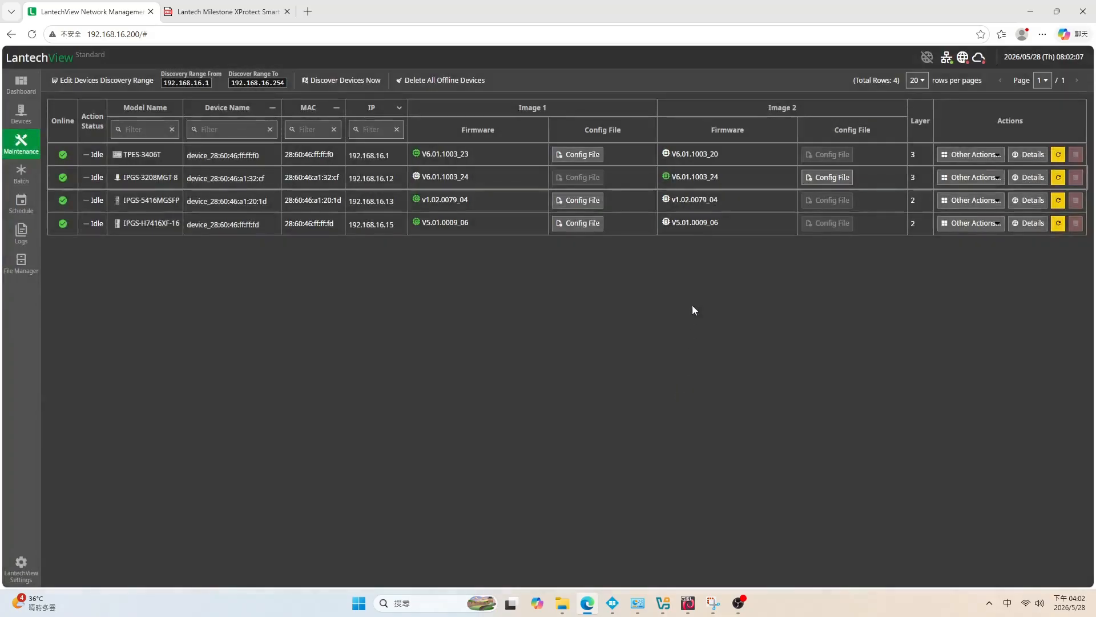
{"action": "left_click", "coordinate": [593, 158]}
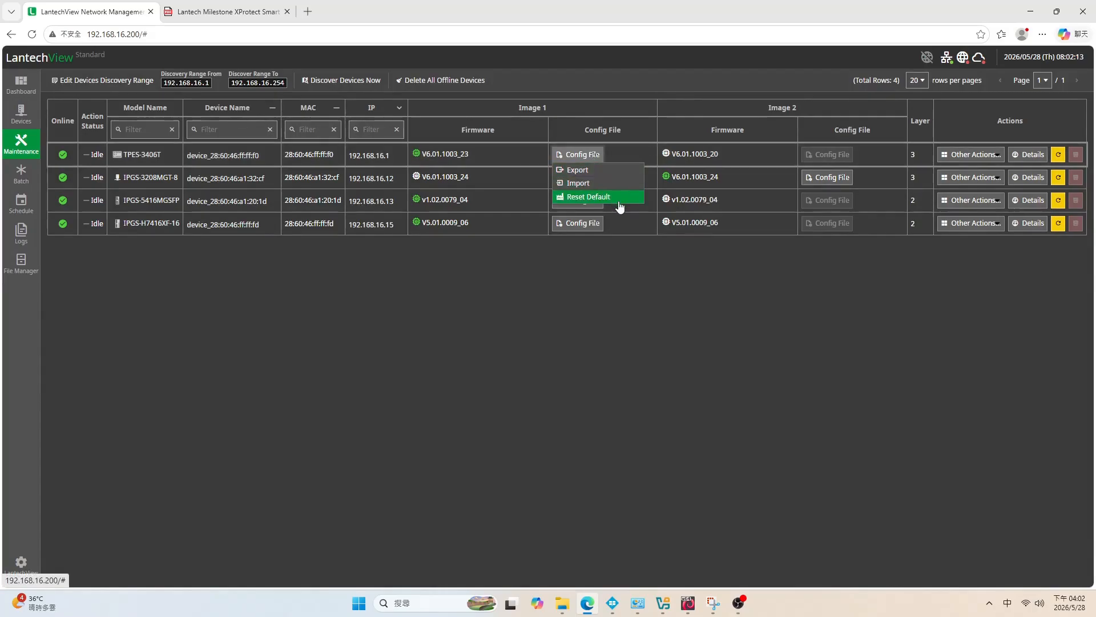
{"action": "left_click", "coordinate": [641, 265]}
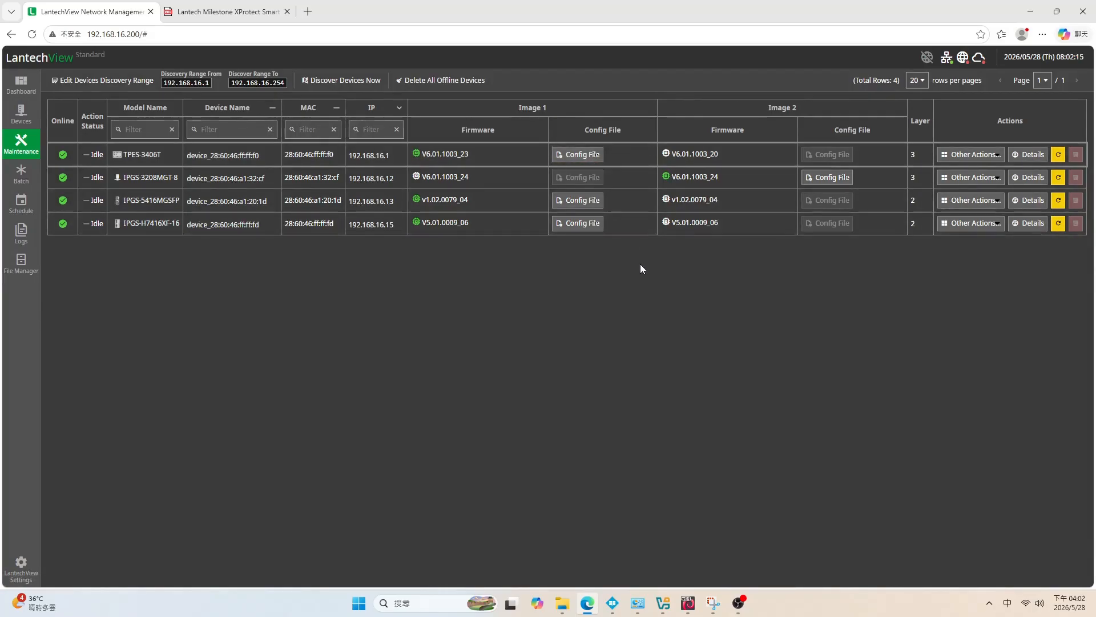
Step: View the snapshots stored on the TPES-3406T and close the snapshot dialog
{"action": "left_click", "coordinate": [997, 159]}
{"action": "left_click", "coordinate": [997, 167]}
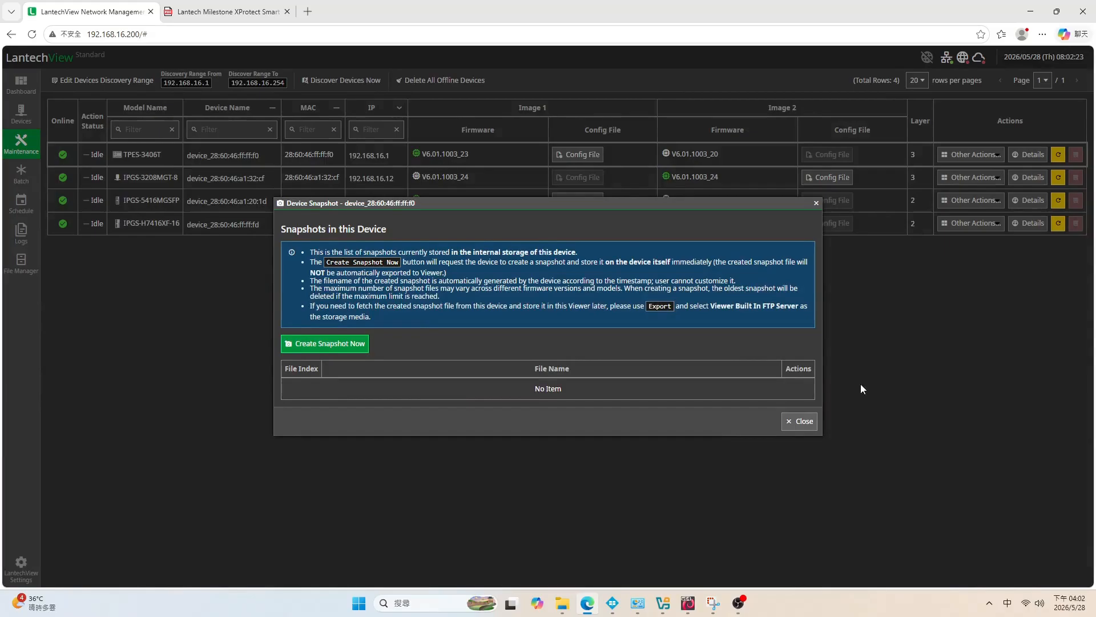
{"action": "left_click", "coordinate": [805, 422]}
Step: View the Admin Account settings of the TPES-3406T, including its account and password fields, and cancel without changing anything
{"action": "left_click", "coordinate": [997, 156]}
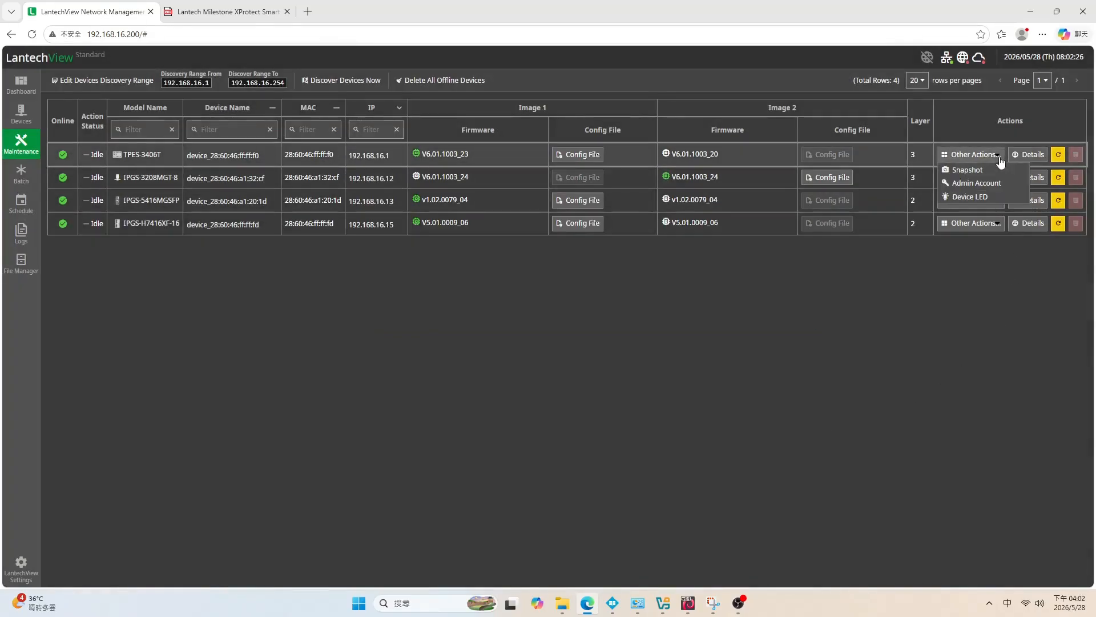
{"action": "left_click", "coordinate": [992, 183]}
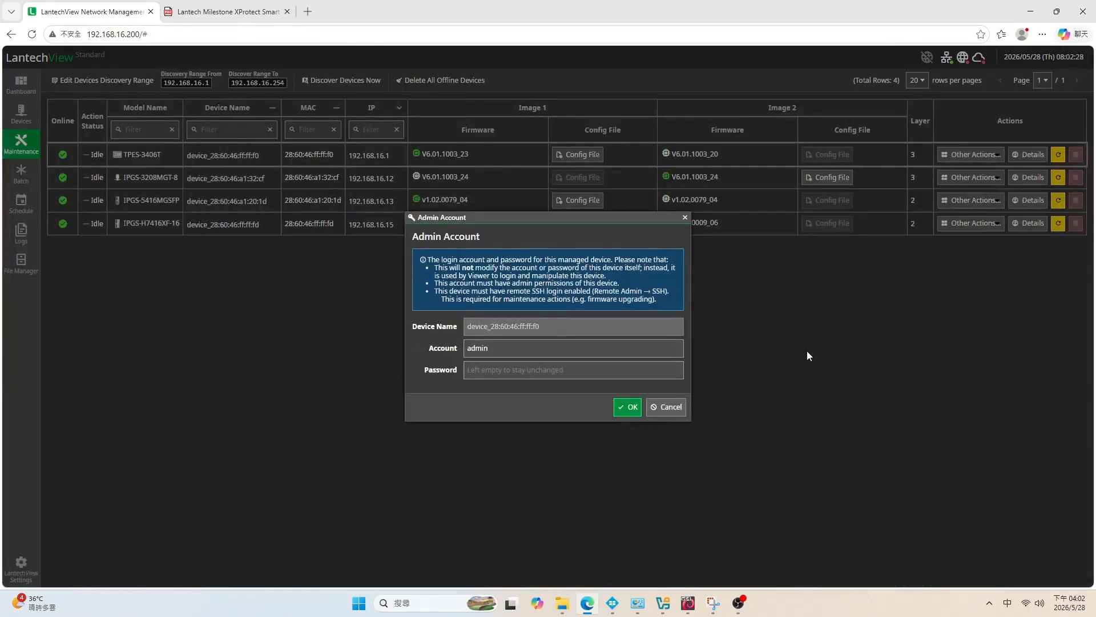
{"action": "left_click", "coordinate": [519, 346]}
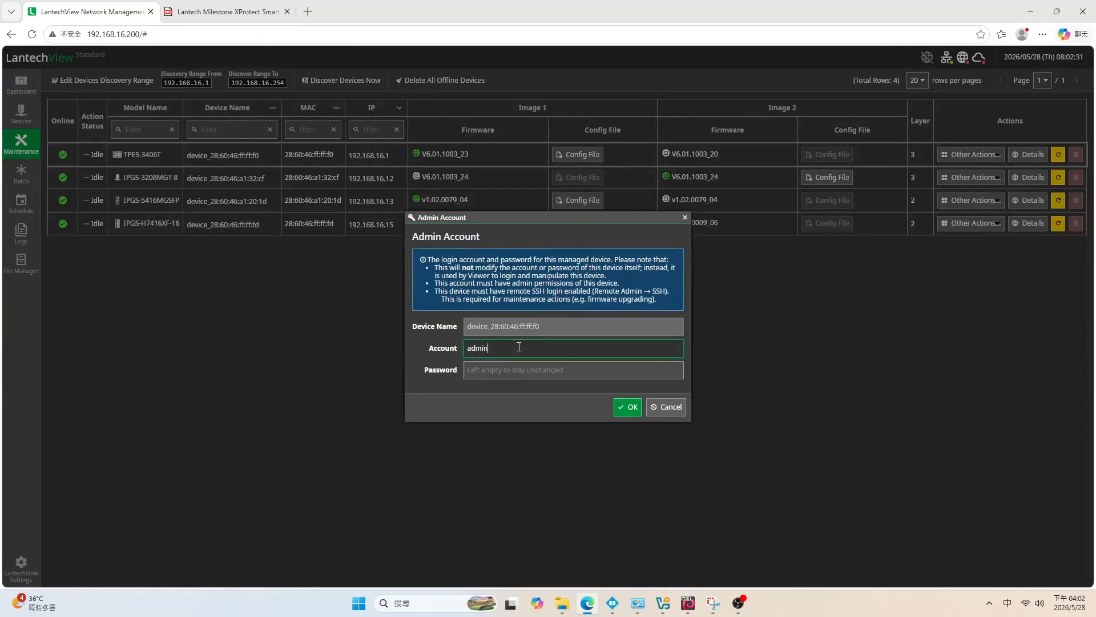
{"action": "left_click", "coordinate": [521, 368]}
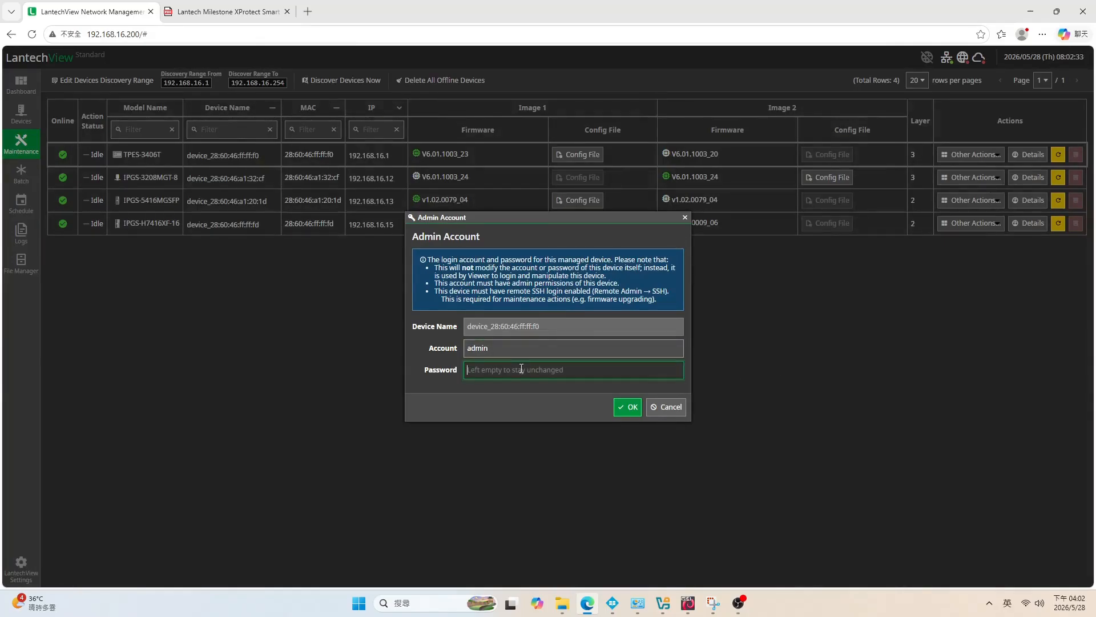
{"action": "left_click", "coordinate": [665, 407]}
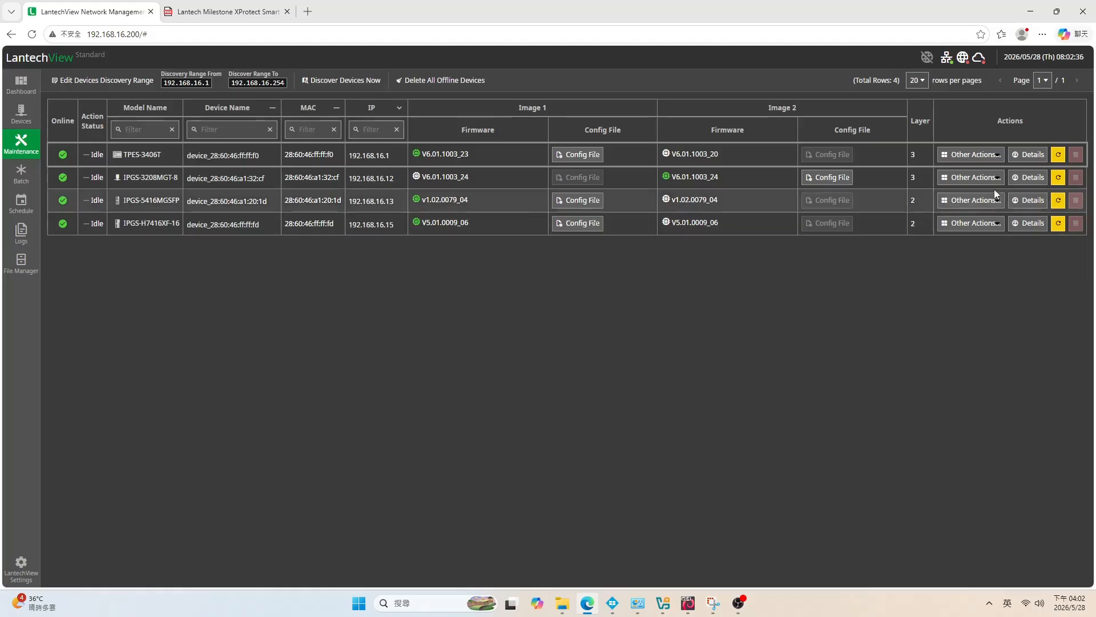
Step: View the Ring Master LED options of the TPES-3406T and close the Device LED dialog
{"action": "left_click", "coordinate": [1000, 163]}
{"action": "left_click", "coordinate": [976, 182]}
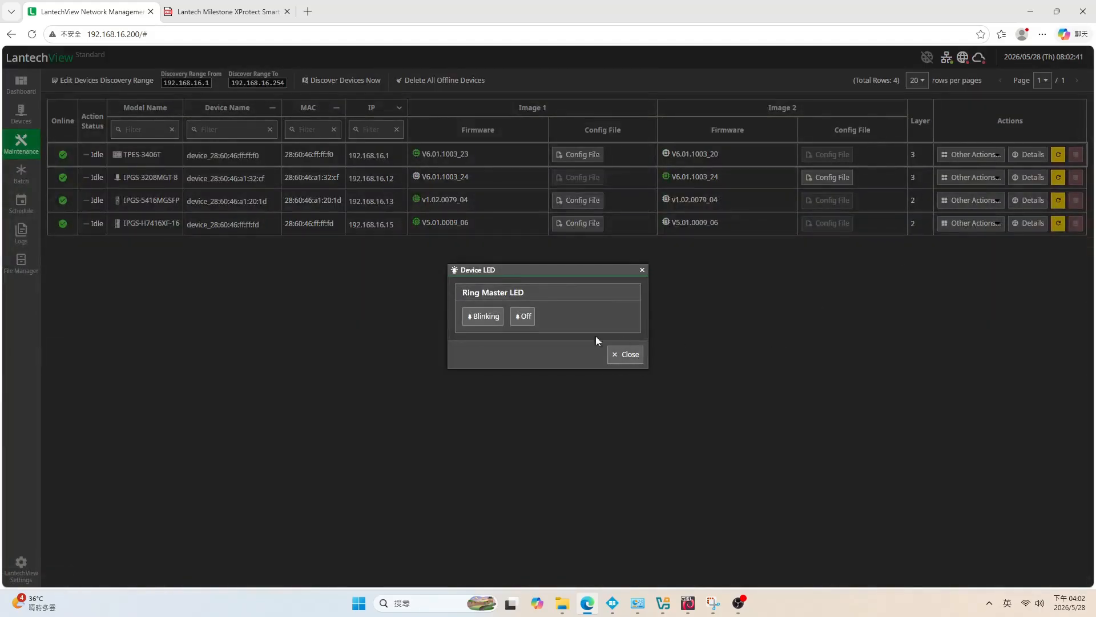
{"action": "left_click", "coordinate": [623, 358]}
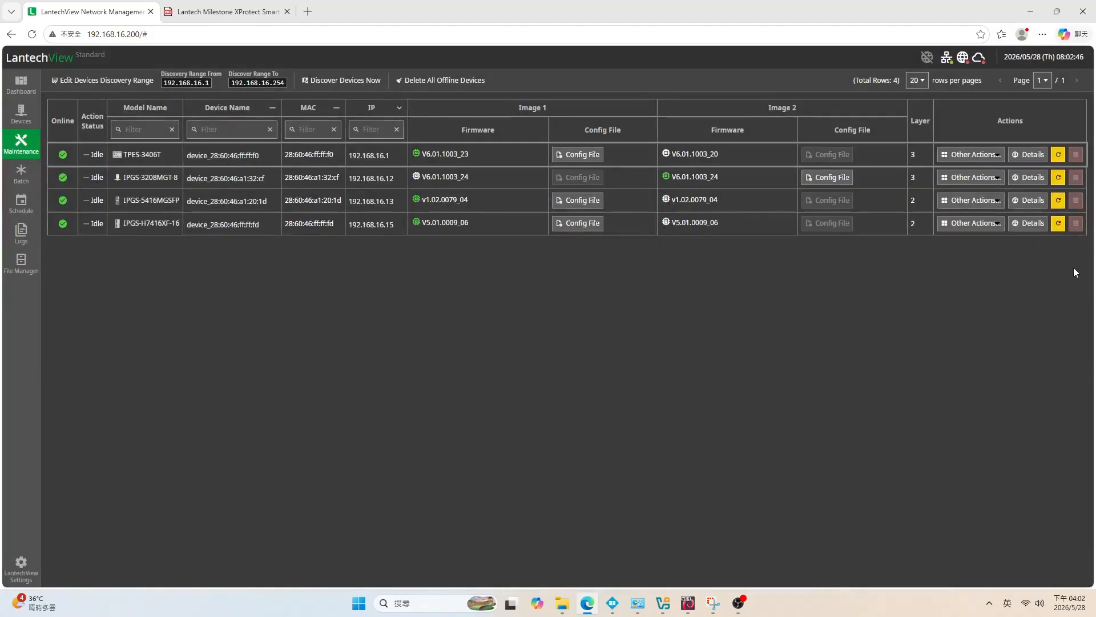
Step: Review the TPES-3406T's detailed information, going through its basic information, panel, RMON information and logs
{"action": "left_click", "coordinate": [1029, 155]}
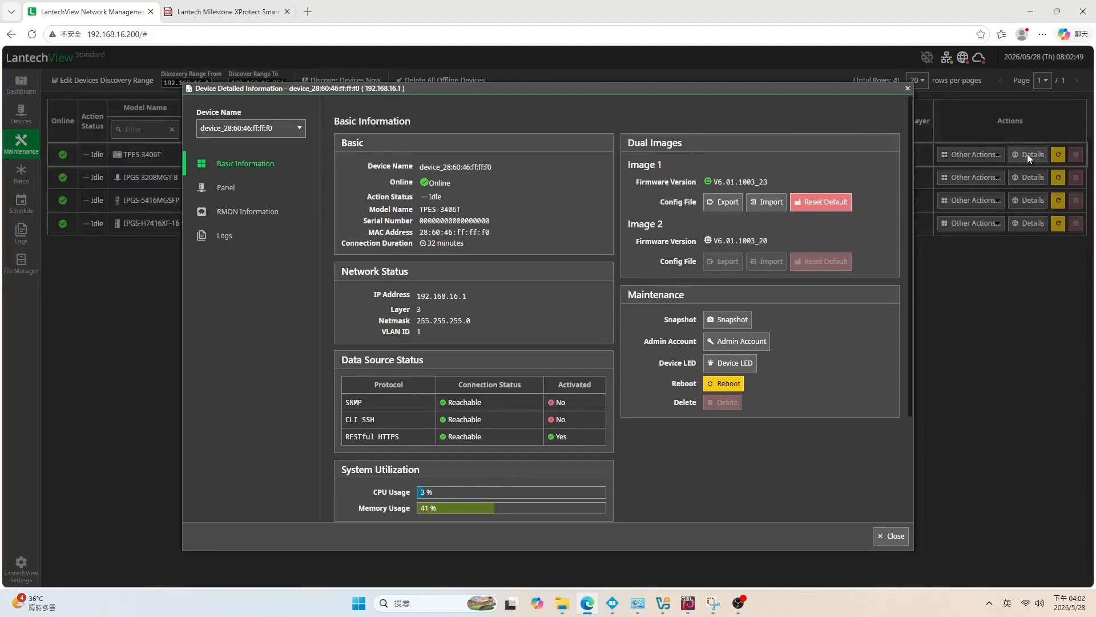
{"action": "left_click", "coordinate": [267, 187]}
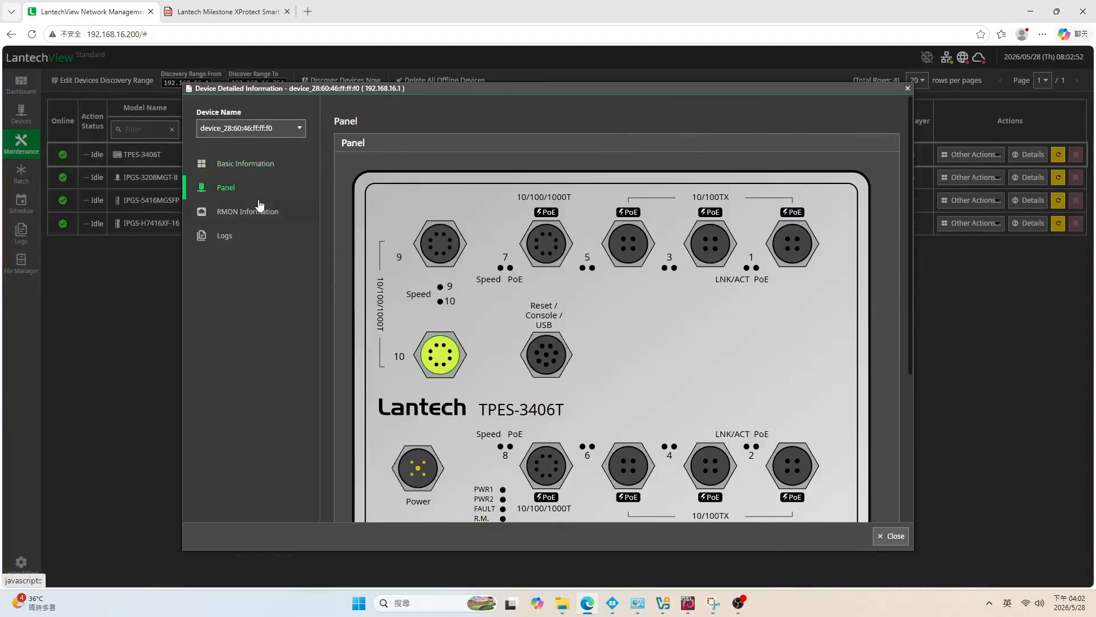
{"action": "left_click", "coordinate": [254, 212]}
{"action": "left_click", "coordinate": [254, 244]}
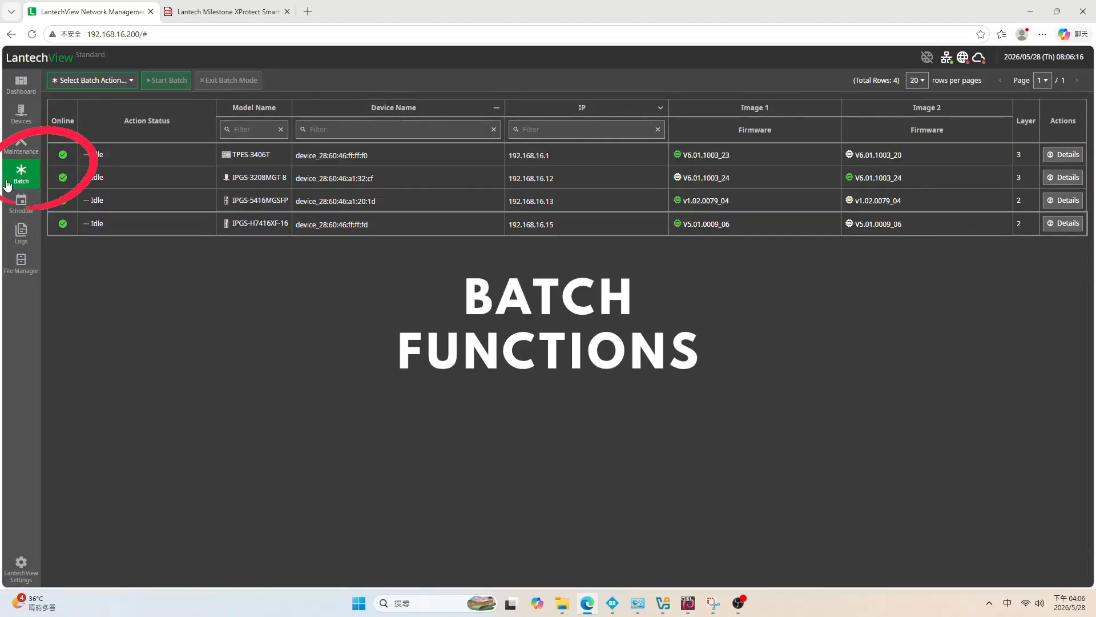
Step: Demonstrate device selection for Batch Upgrade Firmware by selecting and deselecting the listed switches in turn, and exit batch mode
{"action": "left_click", "coordinate": [97, 81]}
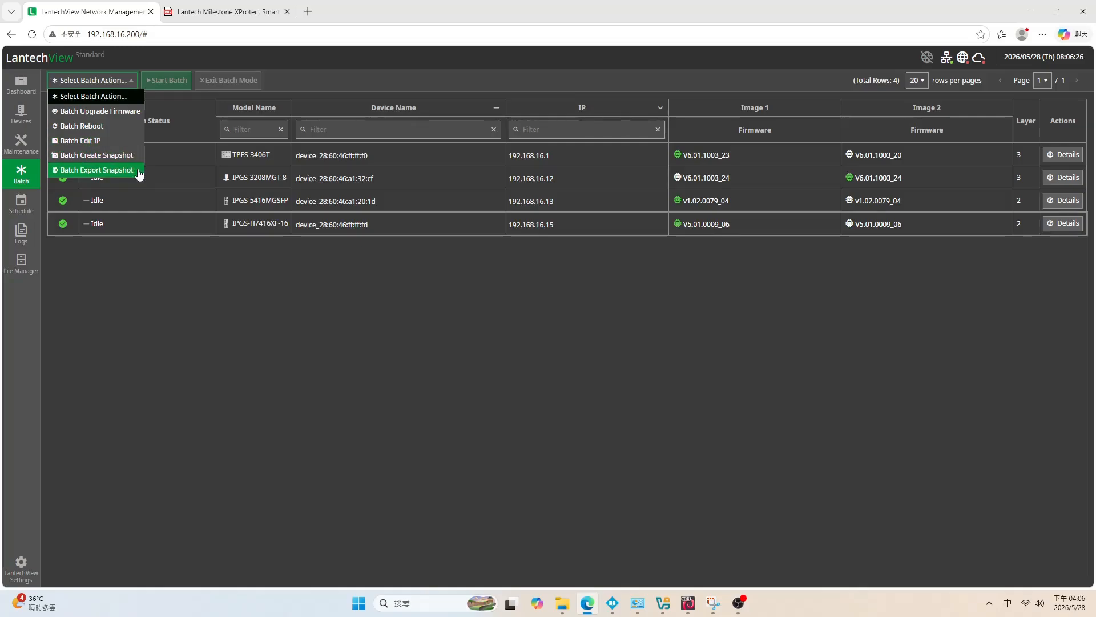
{"action": "left_click", "coordinate": [120, 114]}
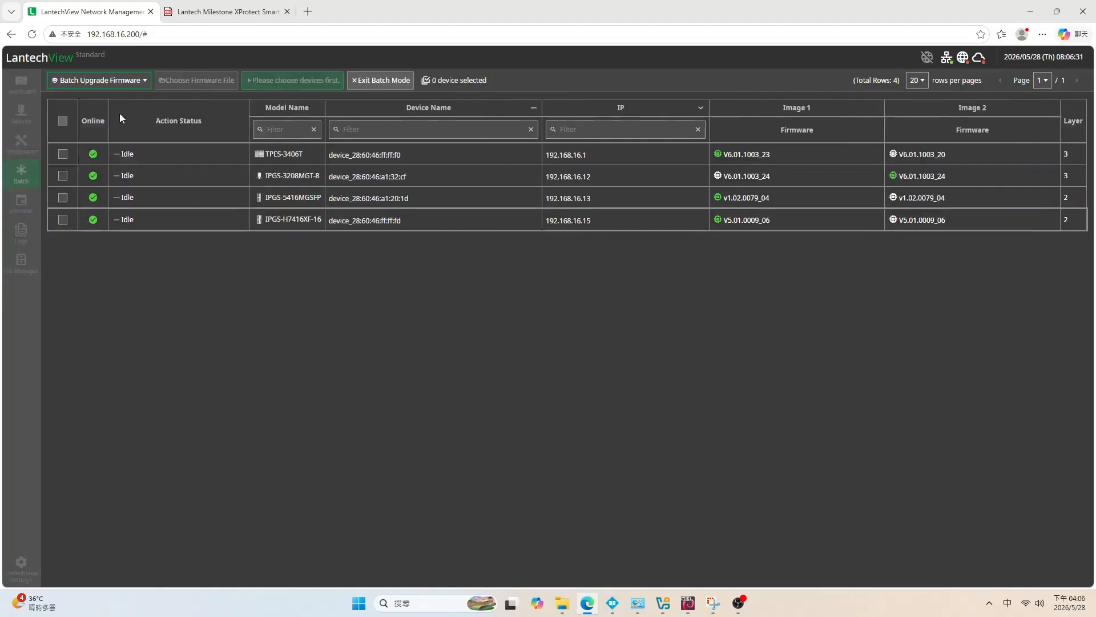
{"action": "left_click", "coordinate": [62, 154]}
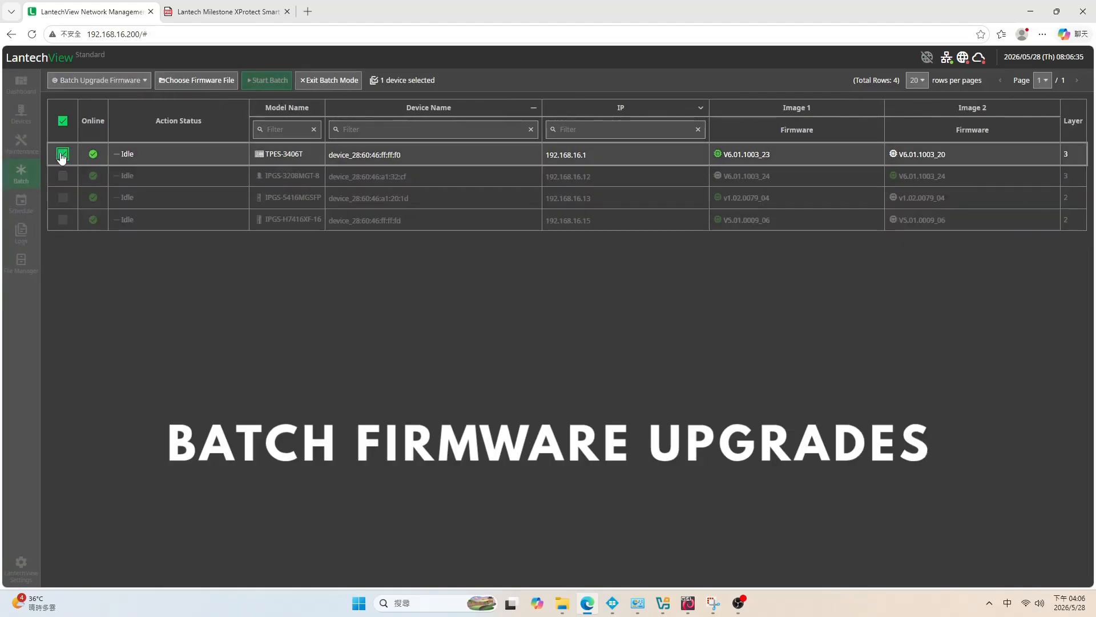
{"action": "left_click", "coordinate": [62, 176]}
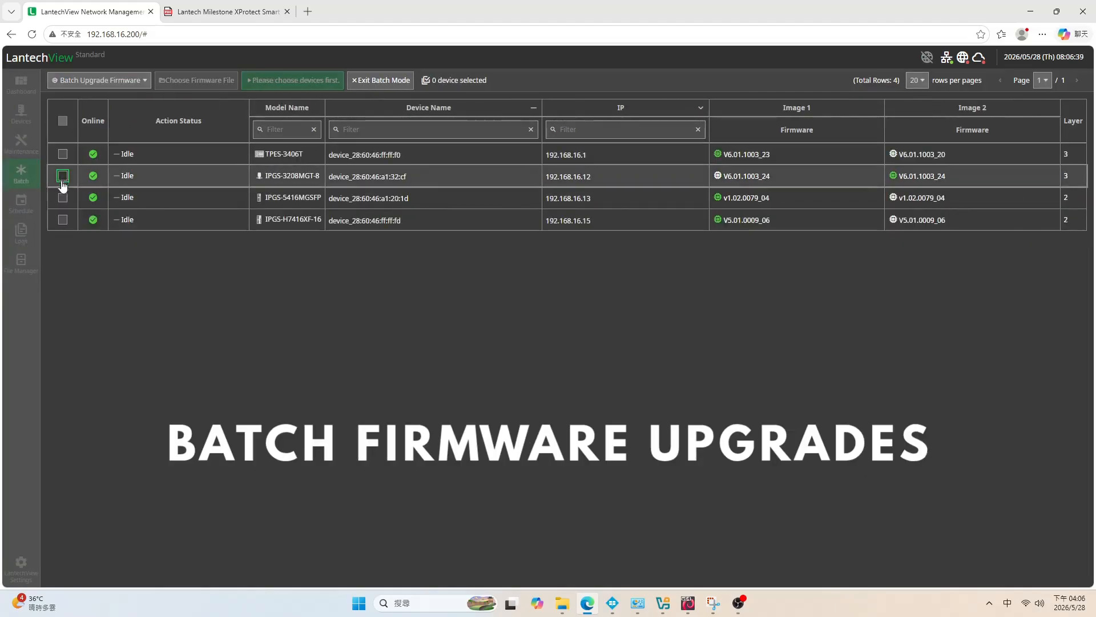
{"action": "left_click", "coordinate": [63, 197]}
{"action": "left_click", "coordinate": [63, 197]}
{"action": "left_click", "coordinate": [62, 220]}
{"action": "left_click", "coordinate": [63, 219]}
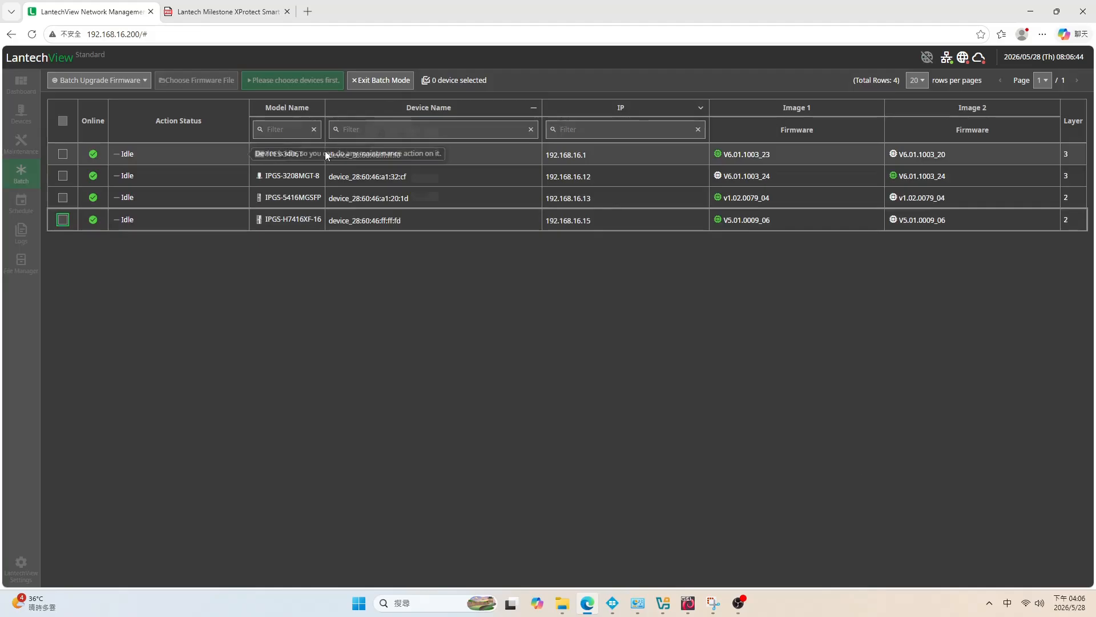
{"action": "left_click", "coordinate": [382, 81]}
Step: Demonstrate Batch Reboot by selecting the TPES-3406T, IPGS-5416MGSFP and IPGS-H7416XF-16, deselect the last one, and exit batch mode
{"action": "left_click", "coordinate": [123, 80]}
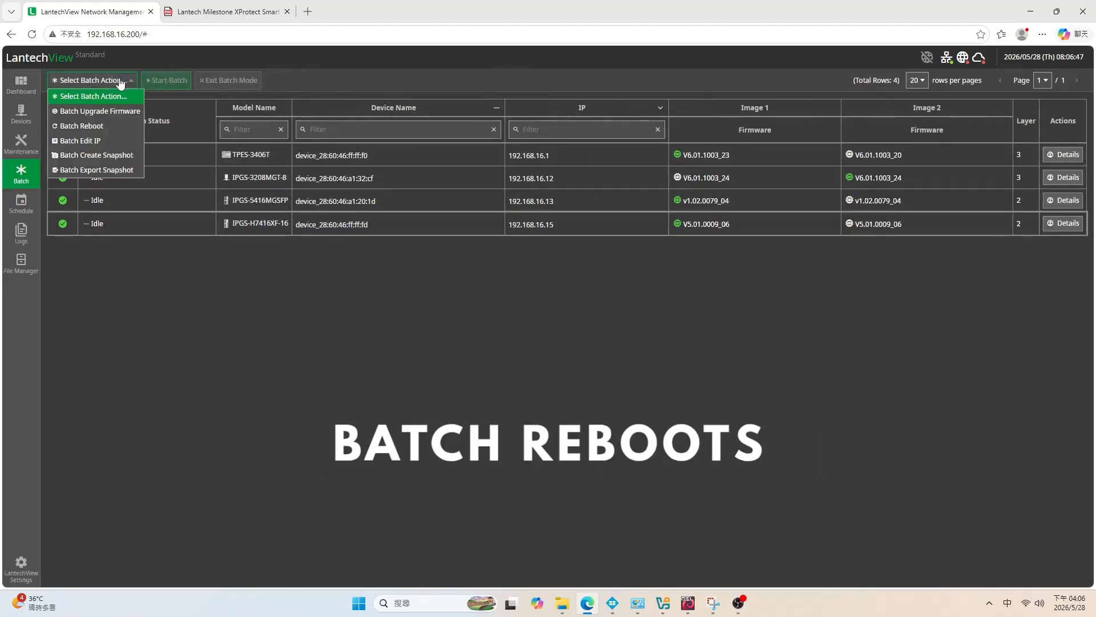
{"action": "left_click", "coordinate": [99, 123]}
{"action": "left_click", "coordinate": [63, 153]}
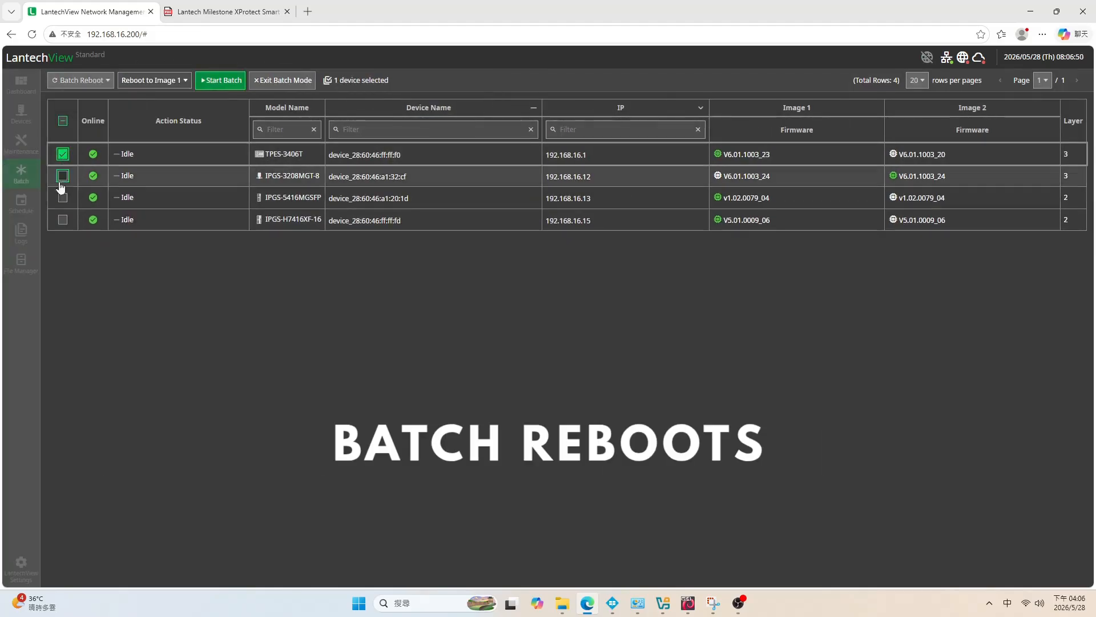
{"action": "left_click", "coordinate": [63, 197]}
{"action": "left_click", "coordinate": [66, 219]}
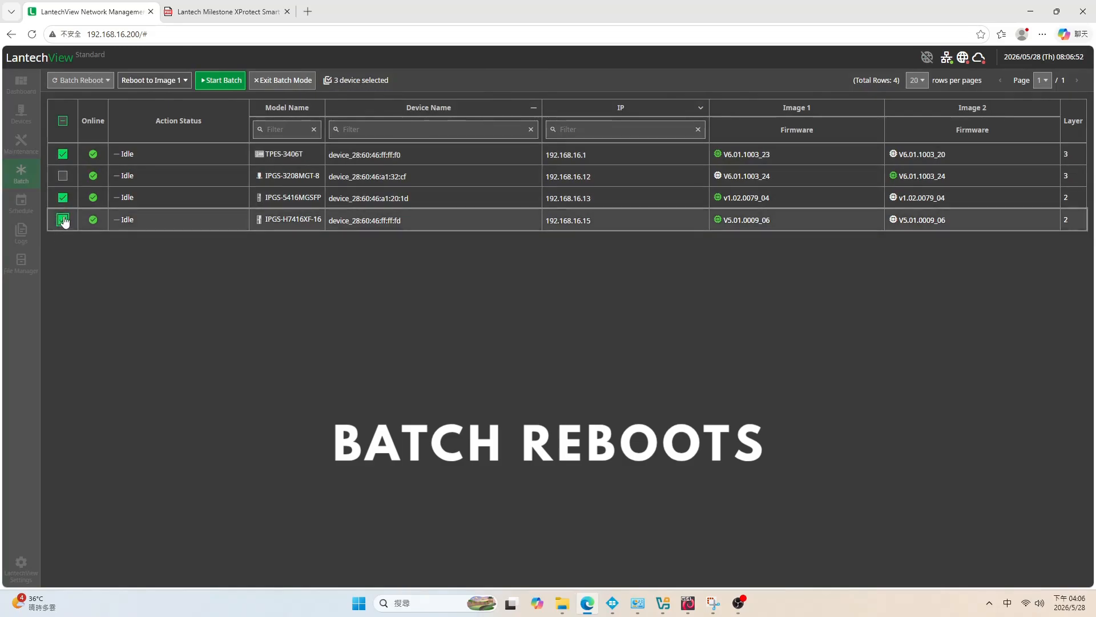
{"action": "left_click", "coordinate": [65, 220]}
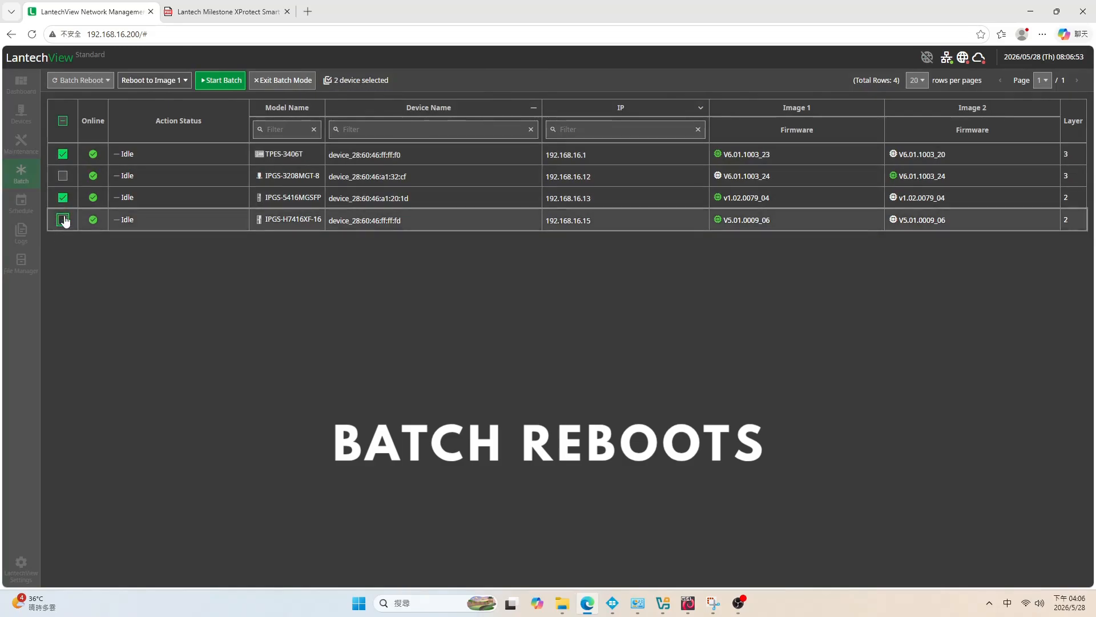
{"action": "left_click", "coordinate": [286, 80]}
Step: Demonstrate Batch Edit IP by selecting the IPGS-5416MGSFP and IPGS-H7416XF-16, deselect both, and exit batch mode
{"action": "left_click", "coordinate": [109, 83]}
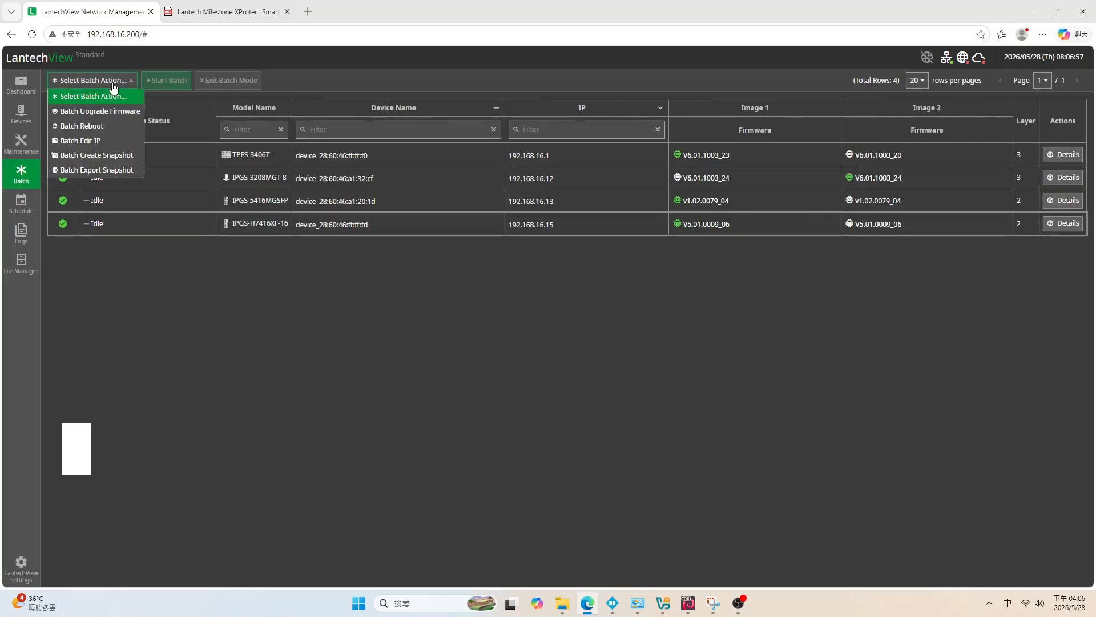
{"action": "left_click", "coordinate": [93, 141]}
{"action": "left_click", "coordinate": [63, 197]}
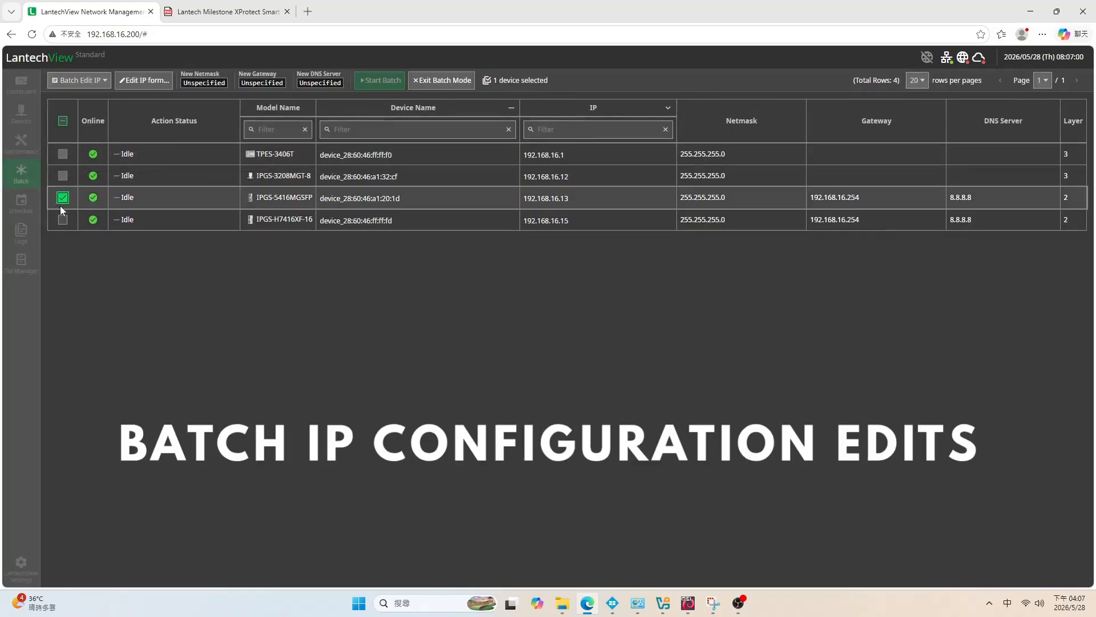
{"action": "left_click", "coordinate": [63, 220]}
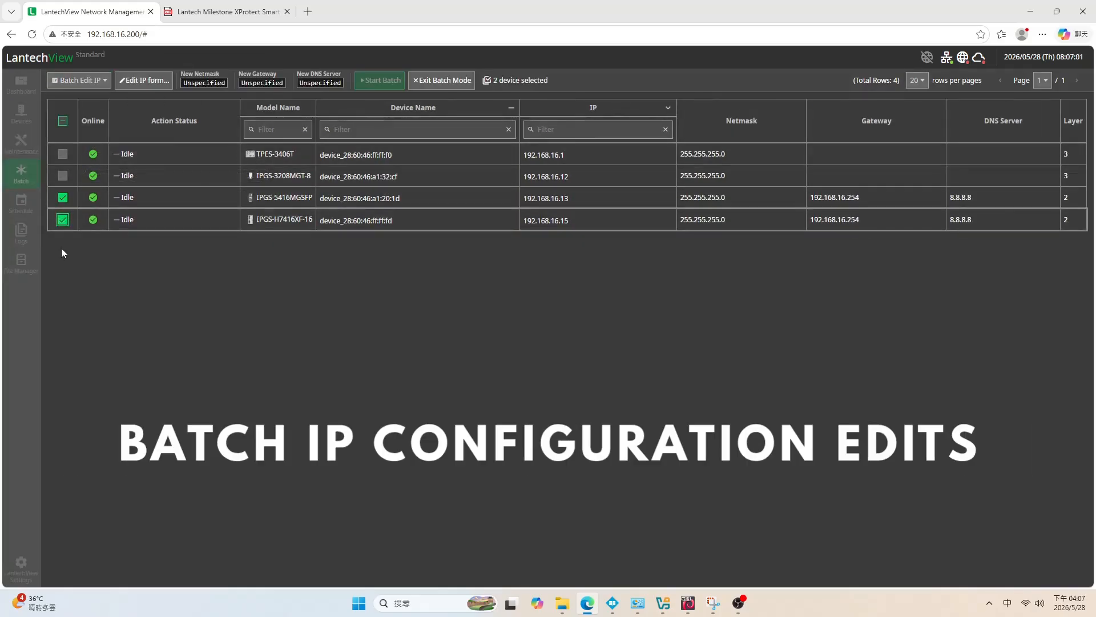
{"action": "left_click", "coordinate": [63, 219]}
{"action": "left_click", "coordinate": [63, 197]}
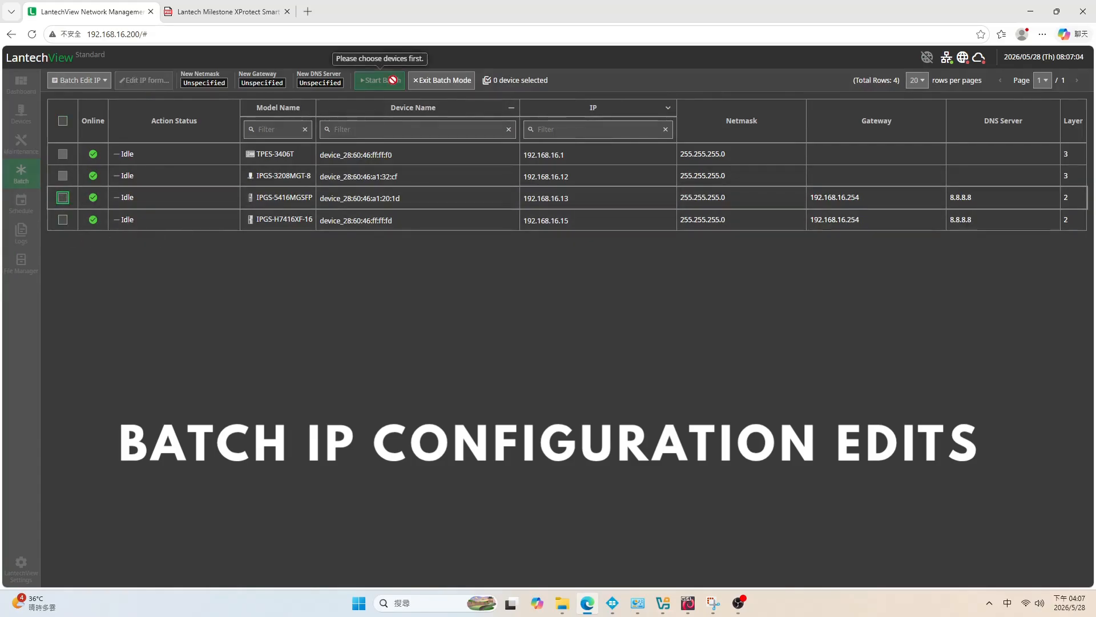
{"action": "left_click", "coordinate": [441, 80]}
Step: Demonstrate Batch Create Snapshot by selecting the TPES-3406T and IPGS-5416MGSFP, deselect both, and exit batch mode
{"action": "left_click", "coordinate": [74, 81]}
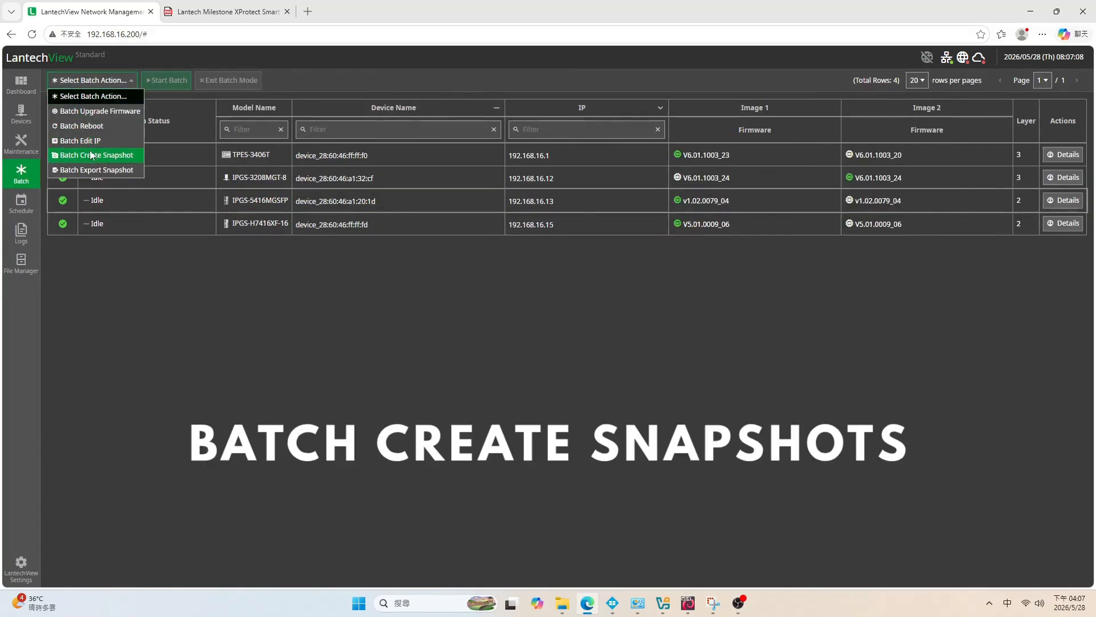
{"action": "left_click", "coordinate": [85, 152]}
{"action": "left_click", "coordinate": [63, 155]}
{"action": "left_click", "coordinate": [63, 197]}
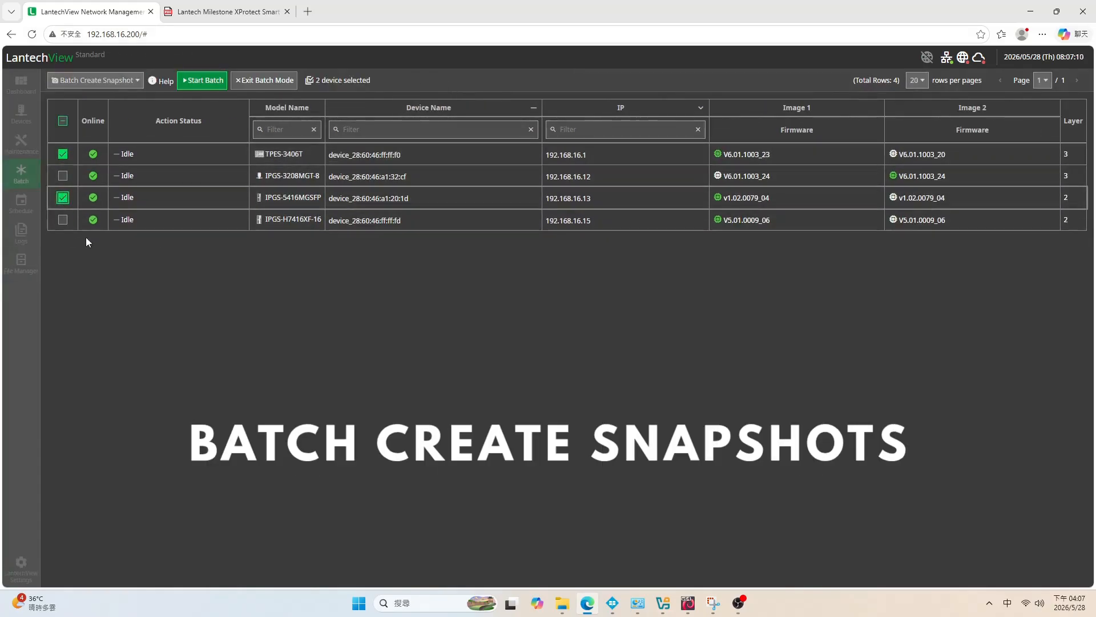
{"action": "left_click", "coordinate": [63, 197]}
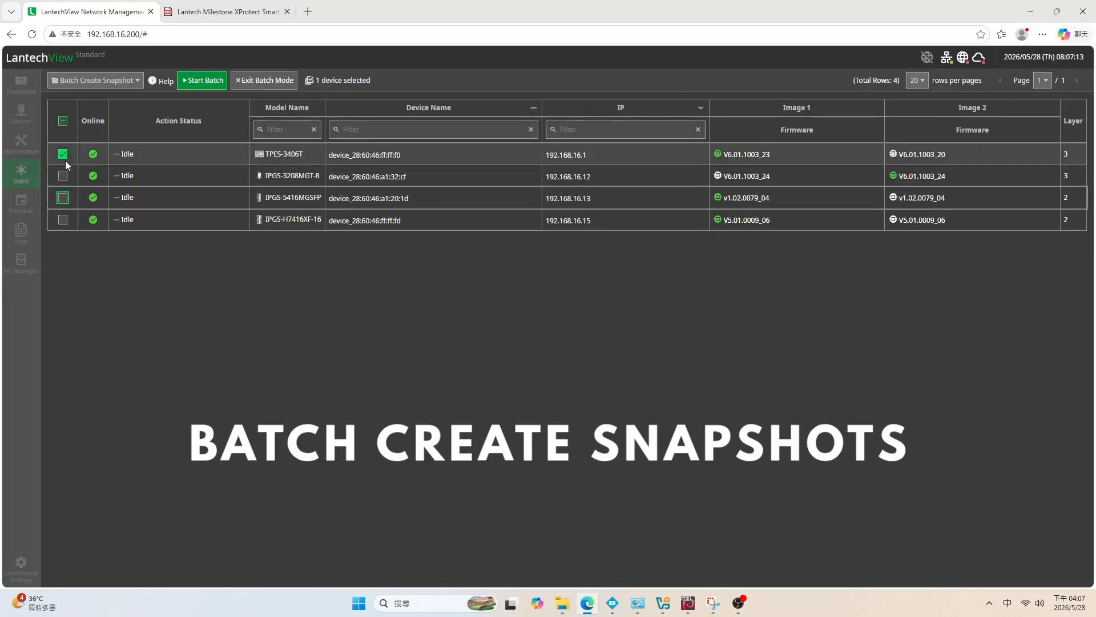
{"action": "left_click", "coordinate": [63, 154]}
{"action": "left_click", "coordinate": [264, 80]}
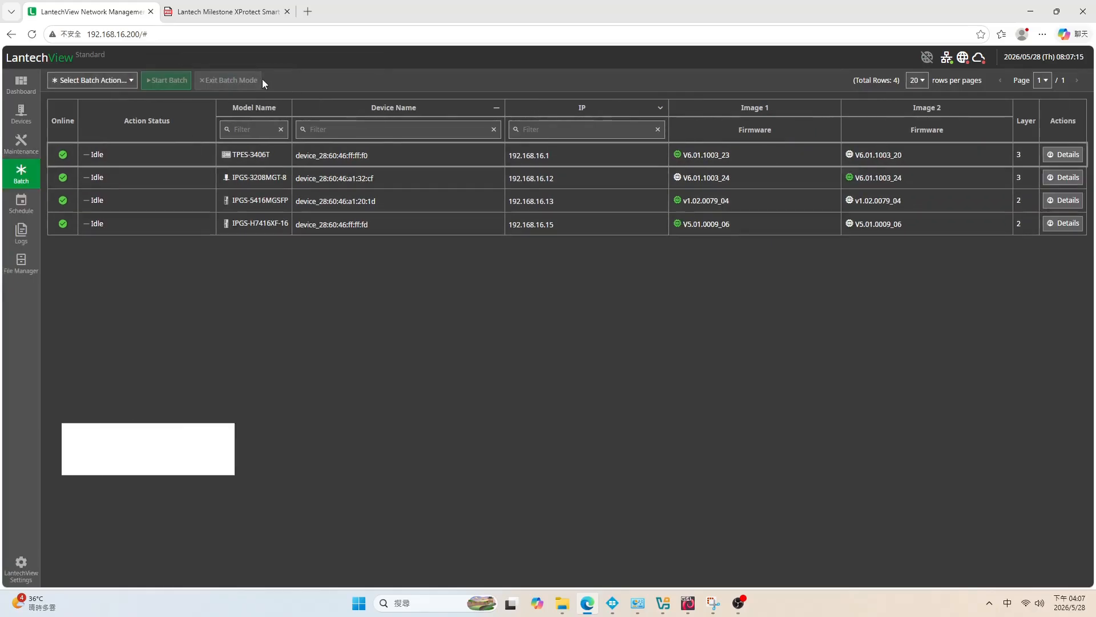
Step: Switch to the Batch Export Snapshot action and select all devices
{"action": "left_click", "coordinate": [117, 81]}
{"action": "left_click", "coordinate": [98, 170]}
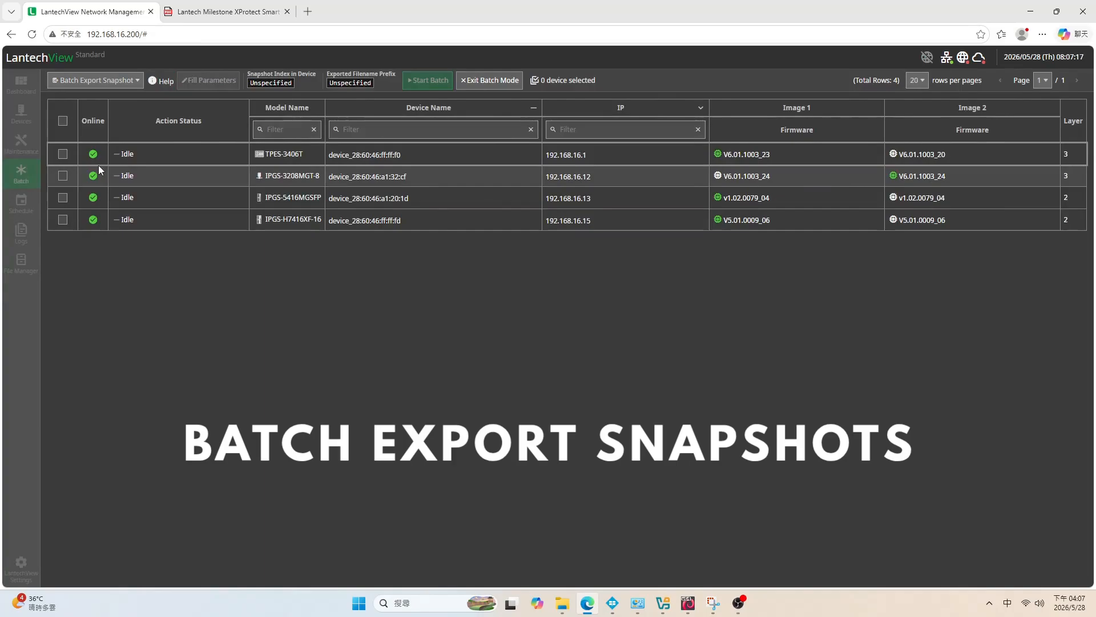
{"action": "left_click", "coordinate": [63, 121]}
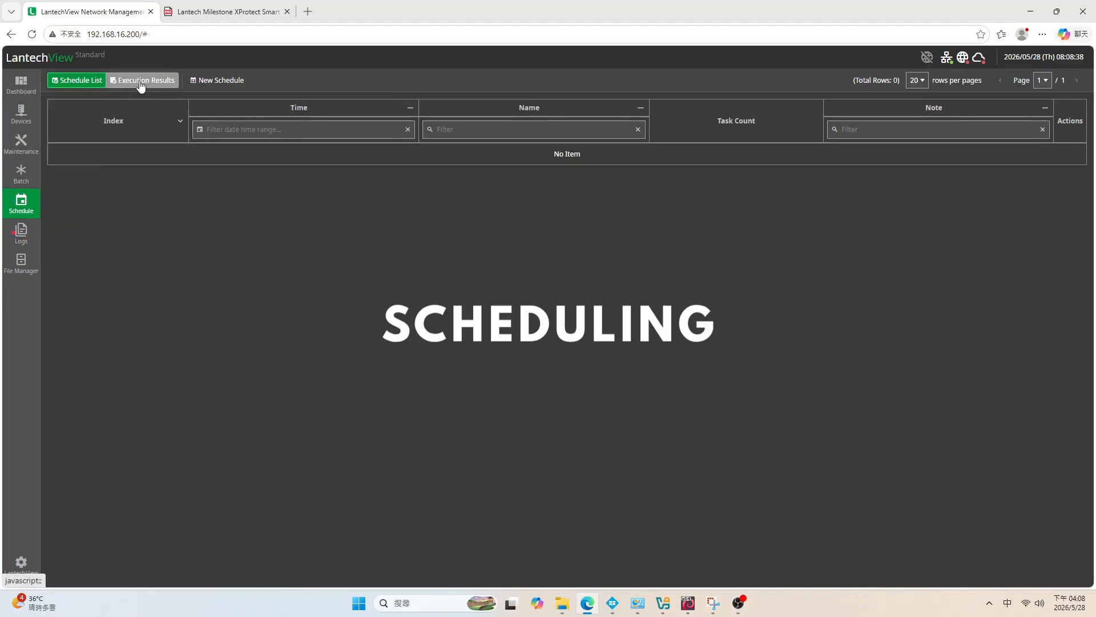
Step: Start a new schedule and look through its name and note fields and the start time calendar
{"action": "left_click", "coordinate": [217, 82]}
{"action": "left_click", "coordinate": [251, 102]}
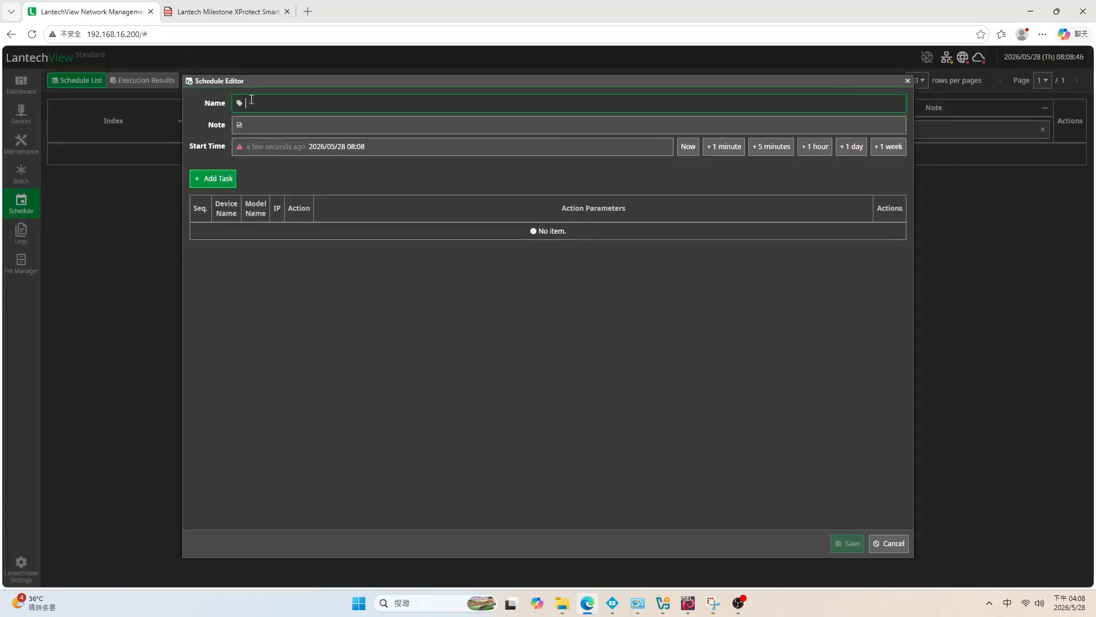
{"action": "left_click", "coordinate": [249, 123]}
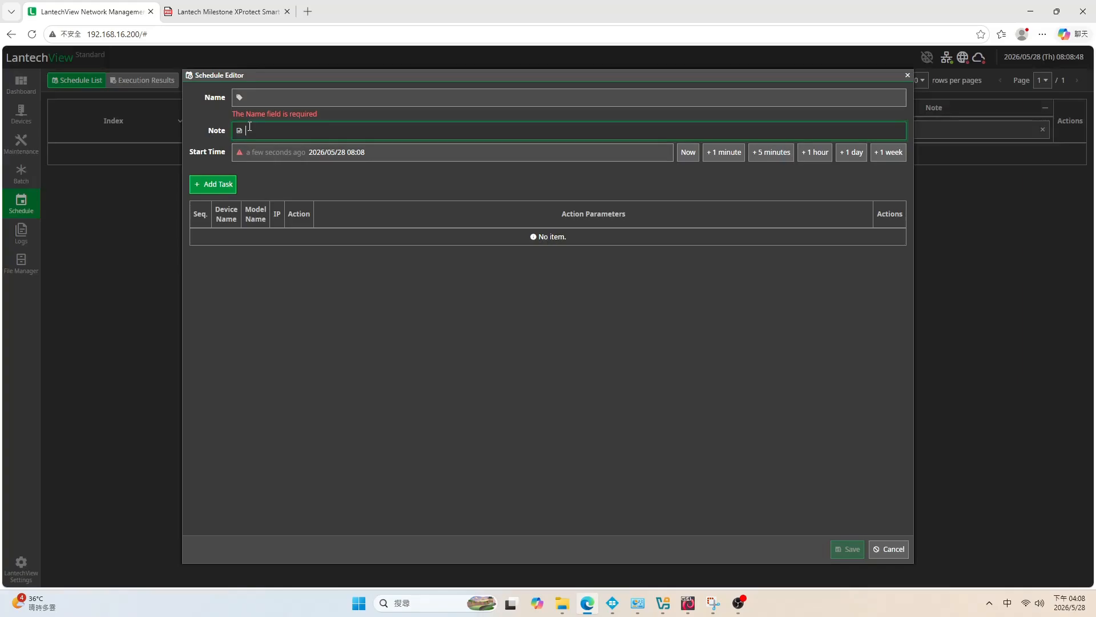
{"action": "left_click", "coordinate": [338, 153]}
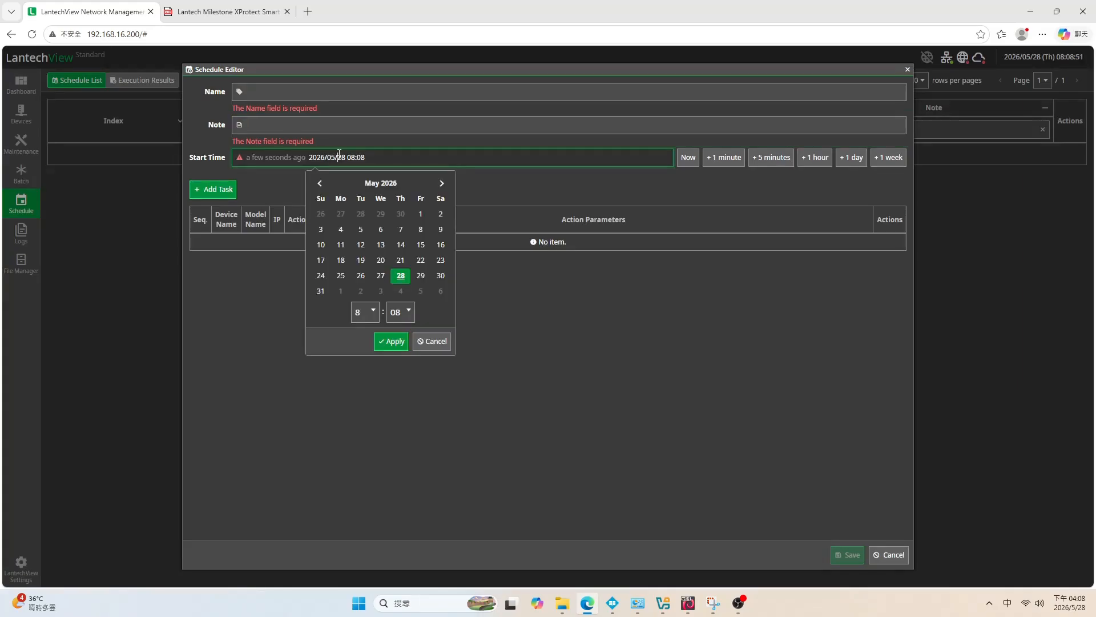
{"action": "left_click", "coordinate": [540, 193]}
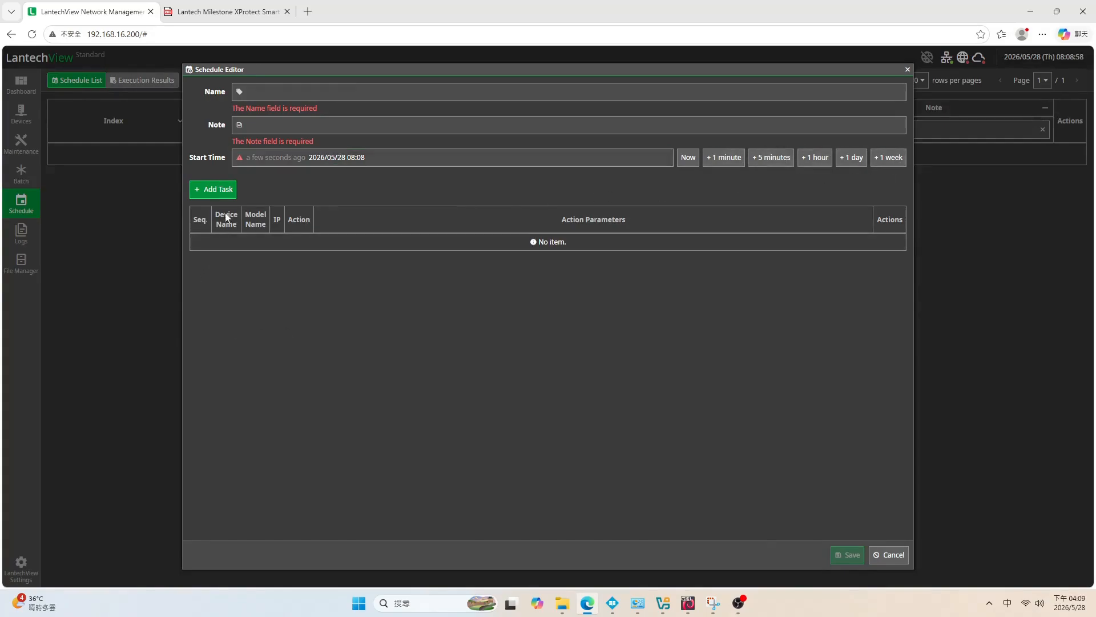
Step: Add a task to the schedule, look through its device and action choices, and cancel the schedule
{"action": "left_click", "coordinate": [220, 190]}
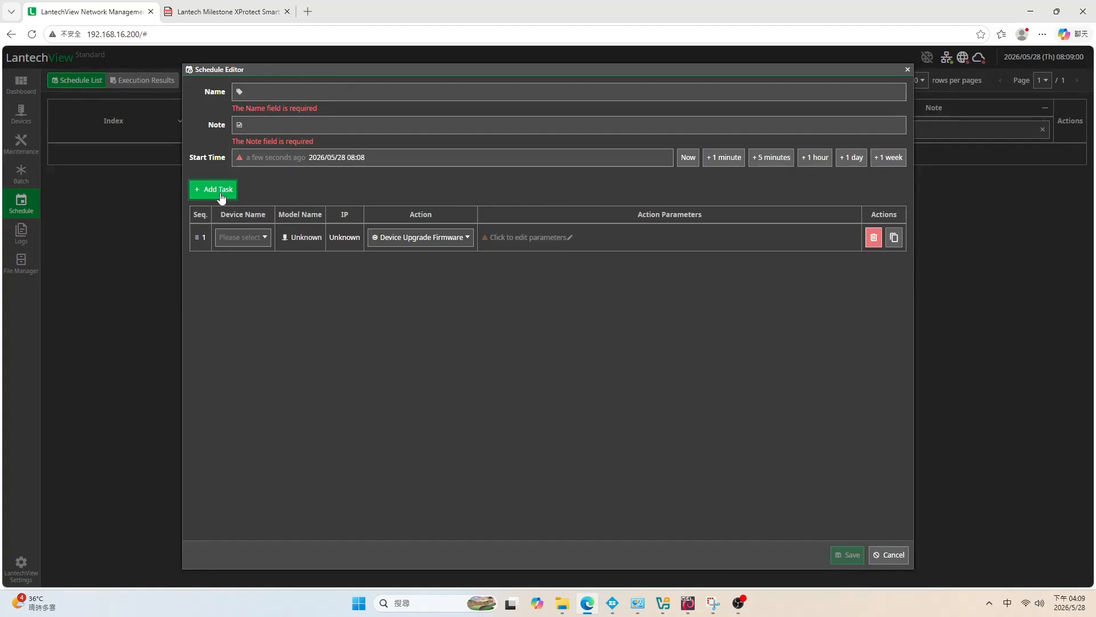
{"action": "left_click", "coordinate": [265, 240]}
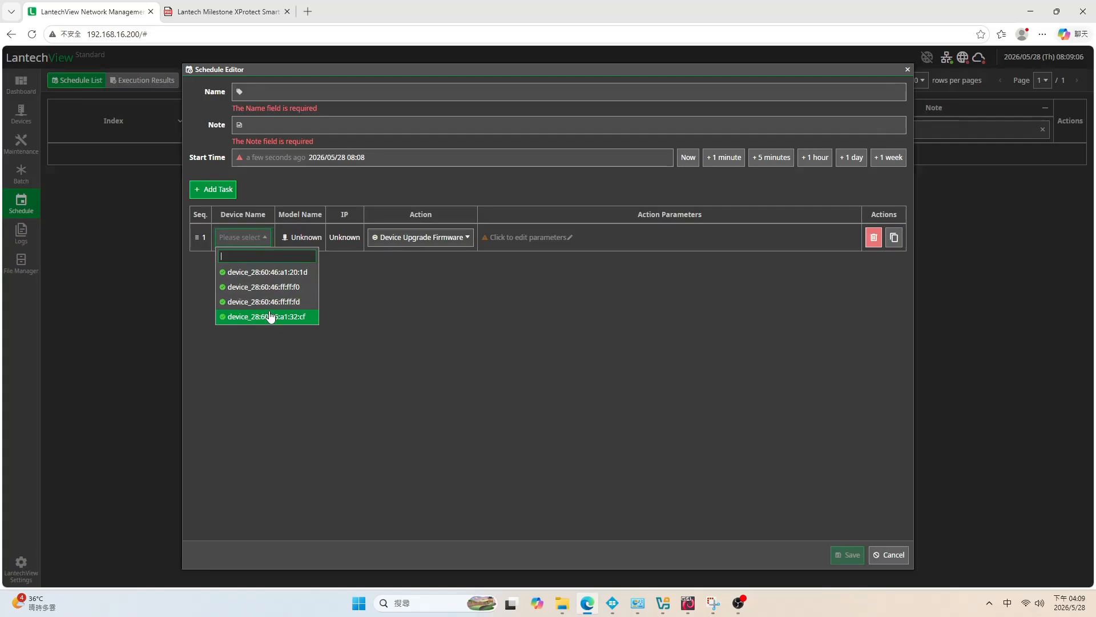
{"action": "left_click", "coordinate": [436, 239]}
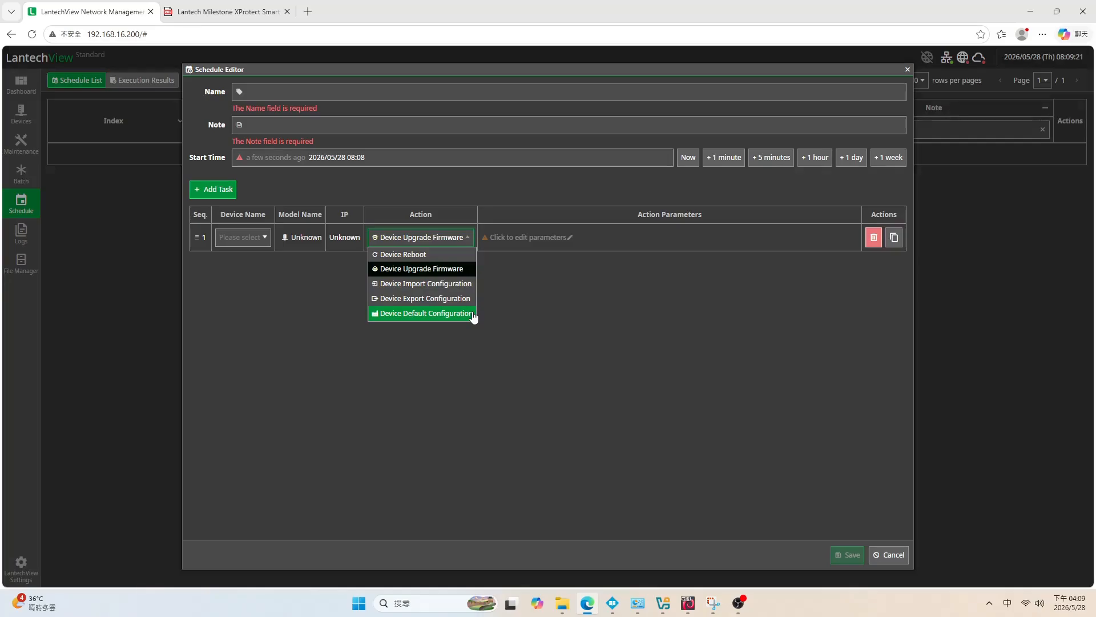
{"action": "left_click", "coordinate": [889, 554]}
Step: Open the Logs page, view the log export options for storage media and file name, and cancel the export
{"action": "left_click", "coordinate": [8, 244]}
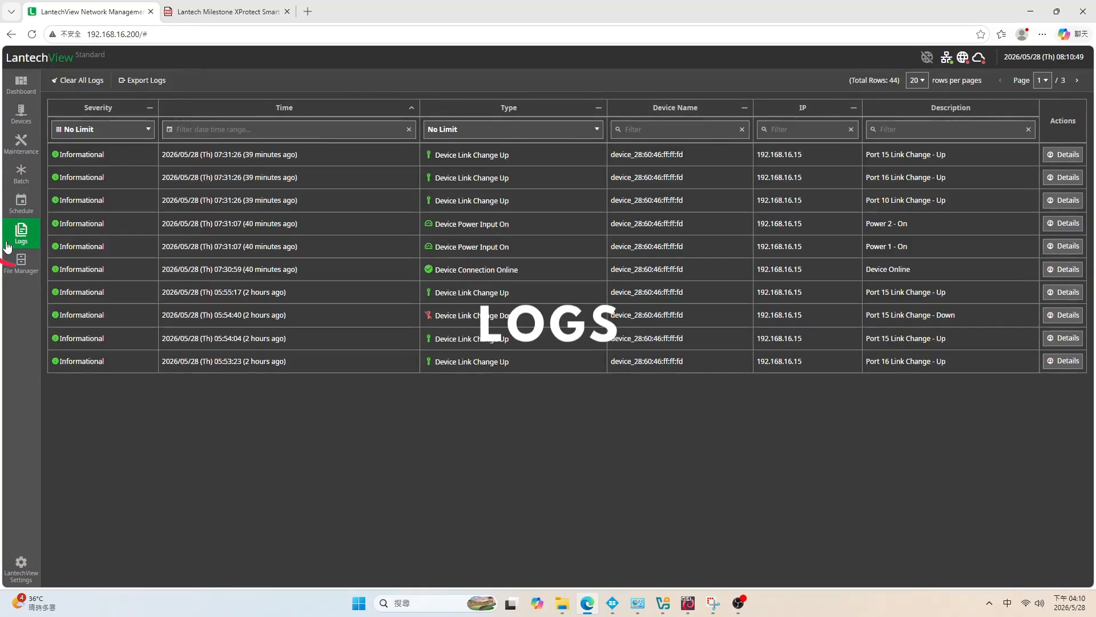
{"action": "left_click", "coordinate": [159, 82]}
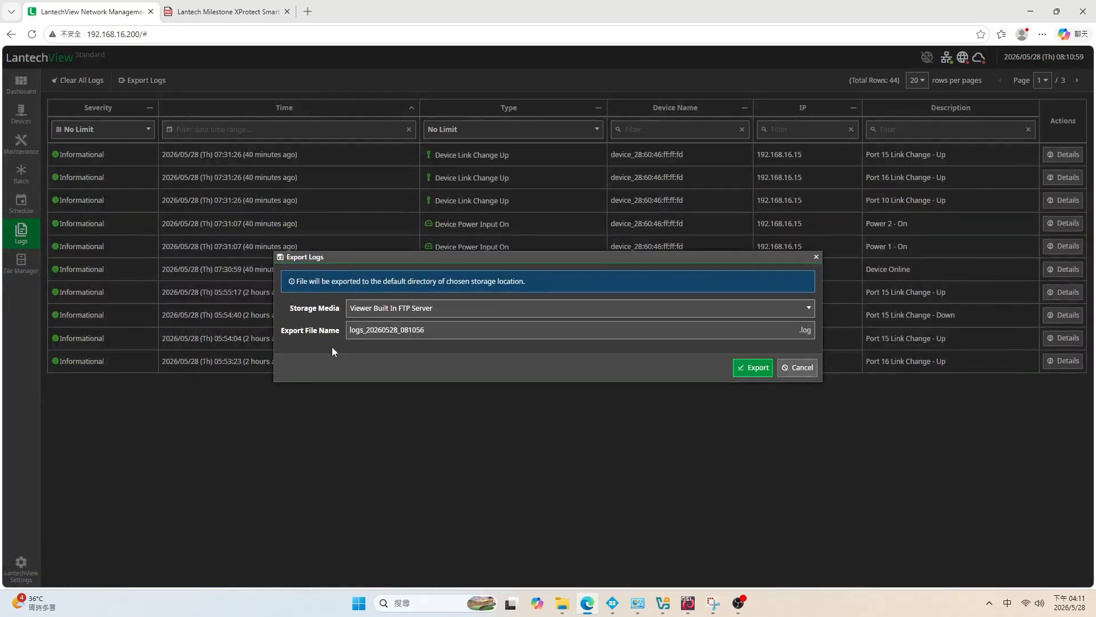
{"action": "left_click", "coordinate": [800, 368]}
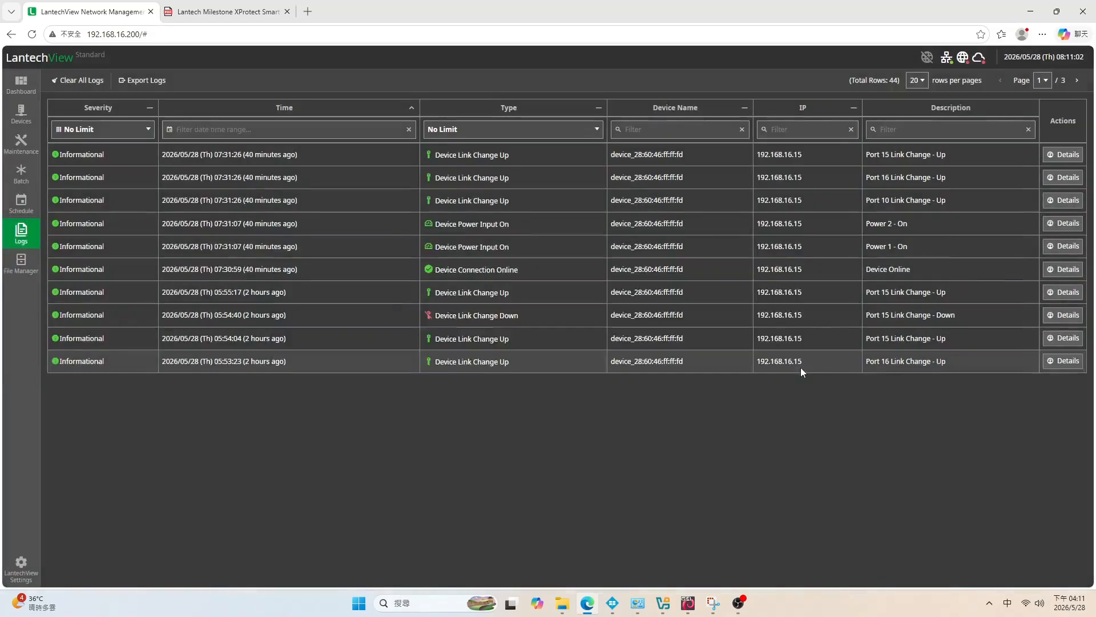
Step: Look through the log severity levels, choose No Limit, and view the time range filter's presets and calendar without applying a range
{"action": "left_click", "coordinate": [151, 130]}
{"action": "scroll", "coordinate": [110, 176], "scroll_direction": "down", "scroll_amount": 1}
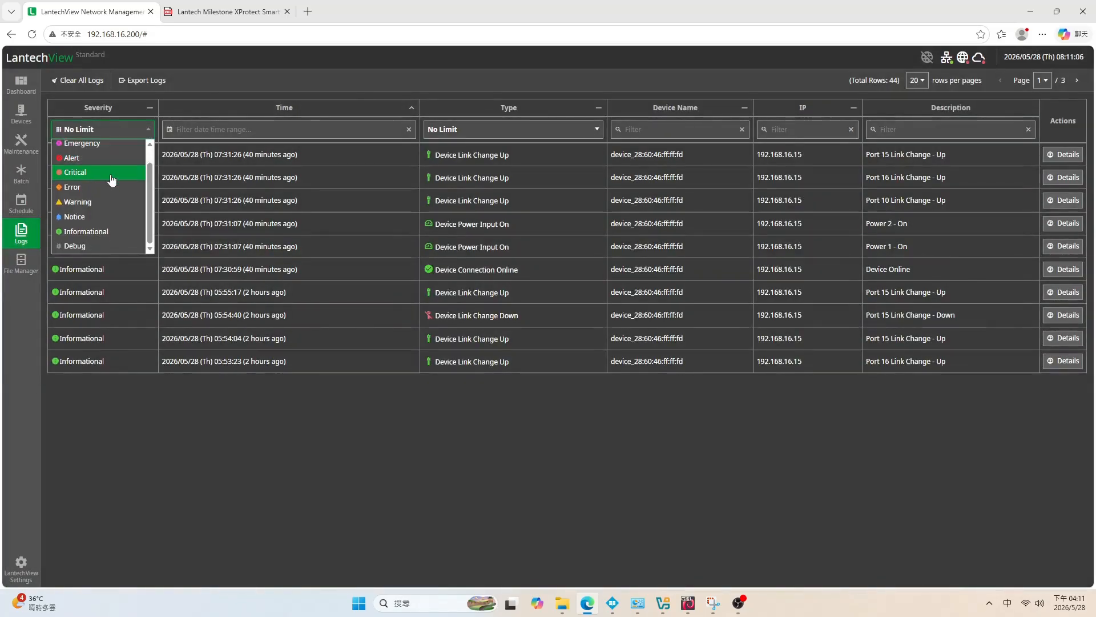
{"action": "scroll", "coordinate": [112, 181], "scroll_direction": "up", "scroll_amount": 1}
{"action": "left_click", "coordinate": [121, 143]}
{"action": "left_click", "coordinate": [234, 130]}
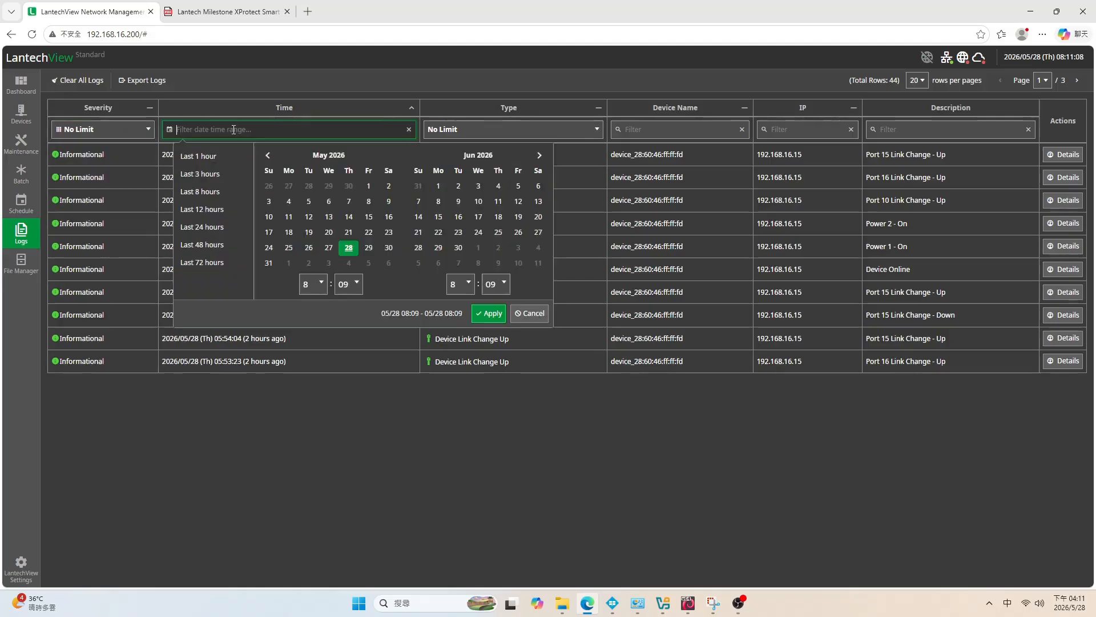
{"action": "left_click", "coordinate": [534, 314]}
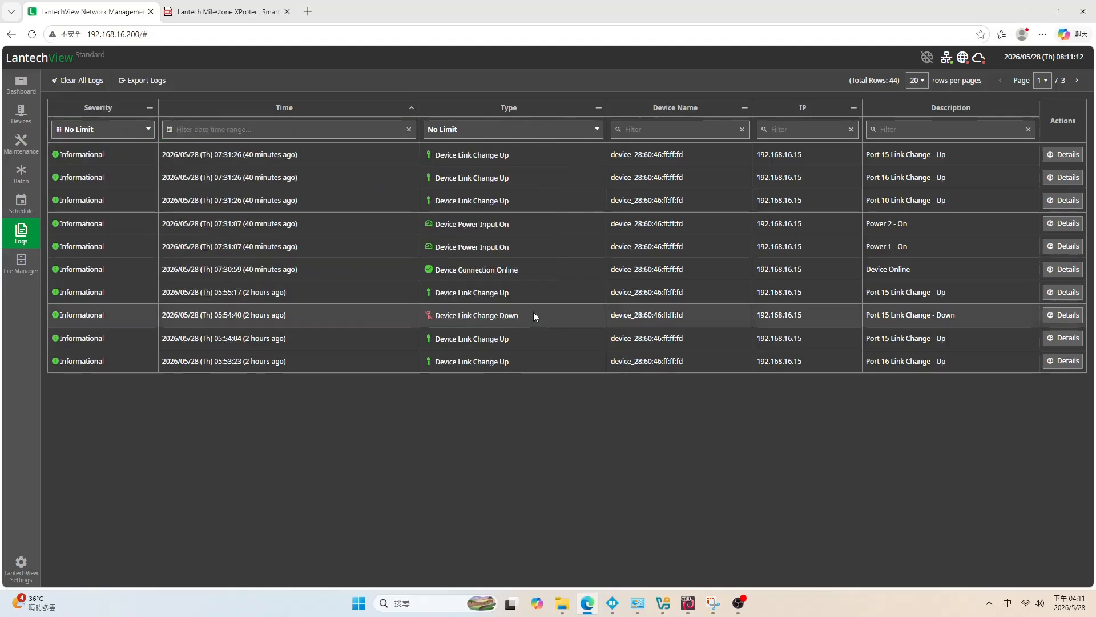
Step: Look through the full list of event types in the log's Type filter and close it
{"action": "left_click", "coordinate": [547, 135]}
{"action": "scroll", "coordinate": [548, 205], "scroll_direction": "down", "scroll_amount": 8}
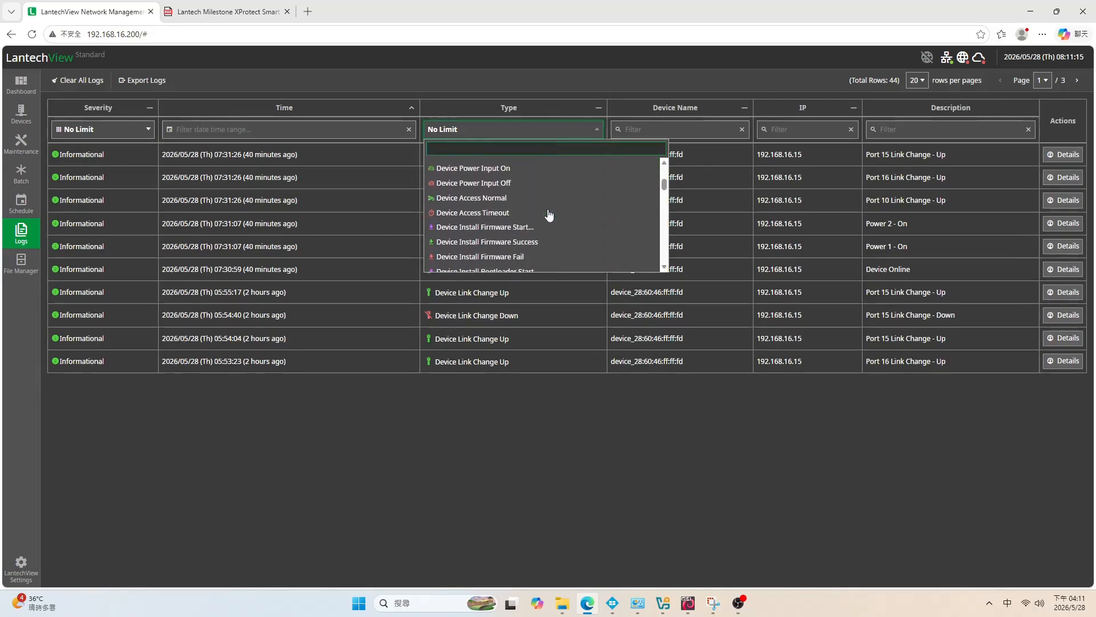
{"action": "scroll", "coordinate": [549, 214], "scroll_direction": "down", "scroll_amount": 5}
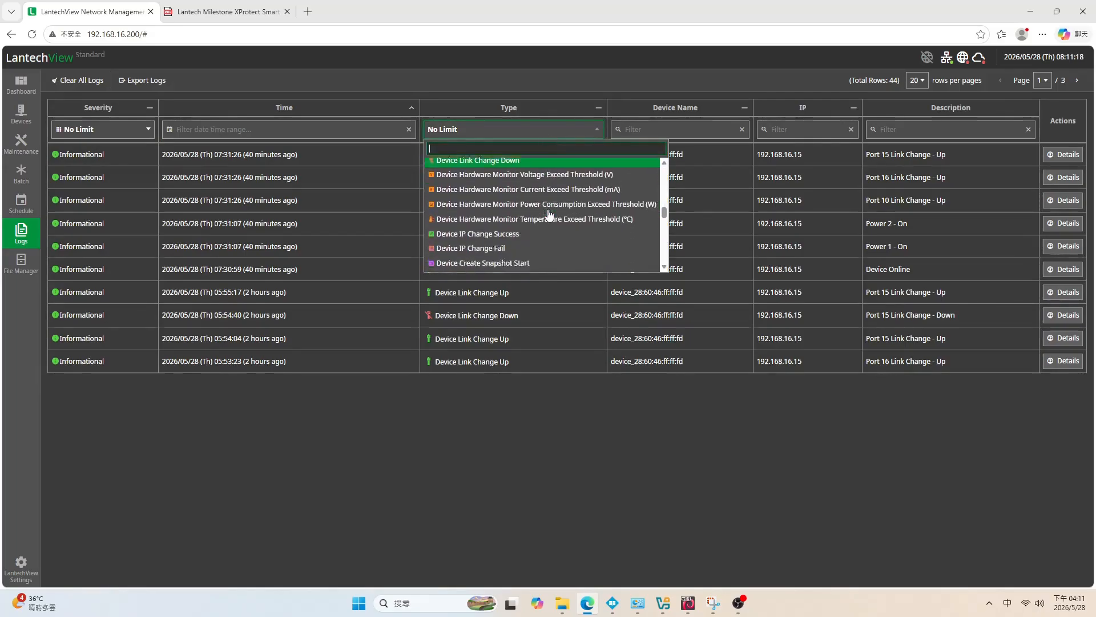
{"action": "scroll", "coordinate": [549, 215], "scroll_direction": "down", "scroll_amount": 8}
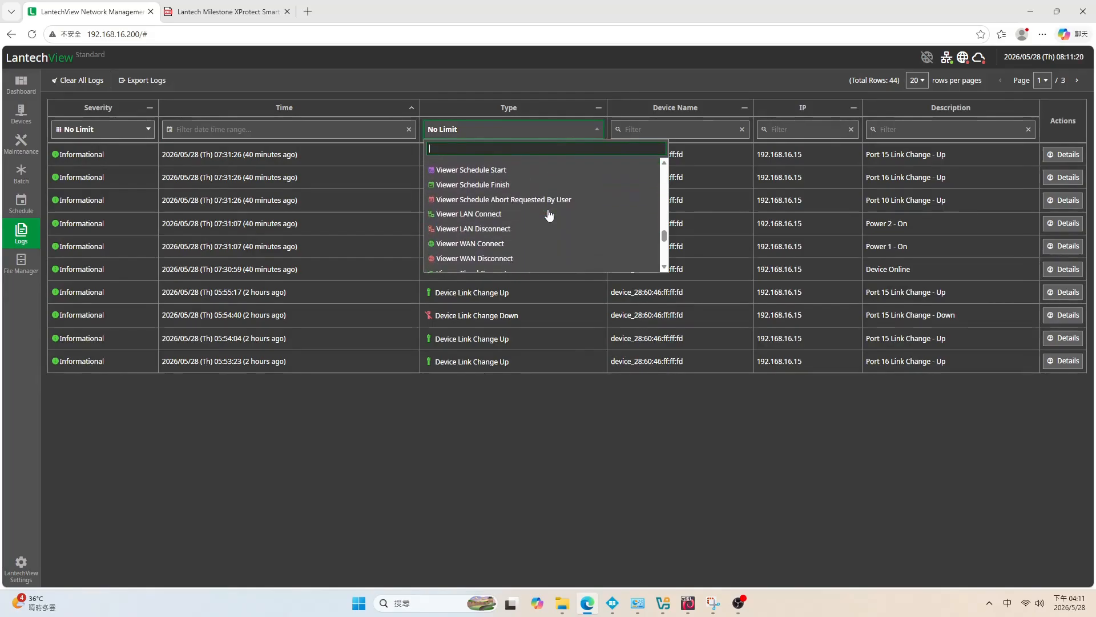
{"action": "scroll", "coordinate": [550, 215], "scroll_direction": "down", "scroll_amount": 5}
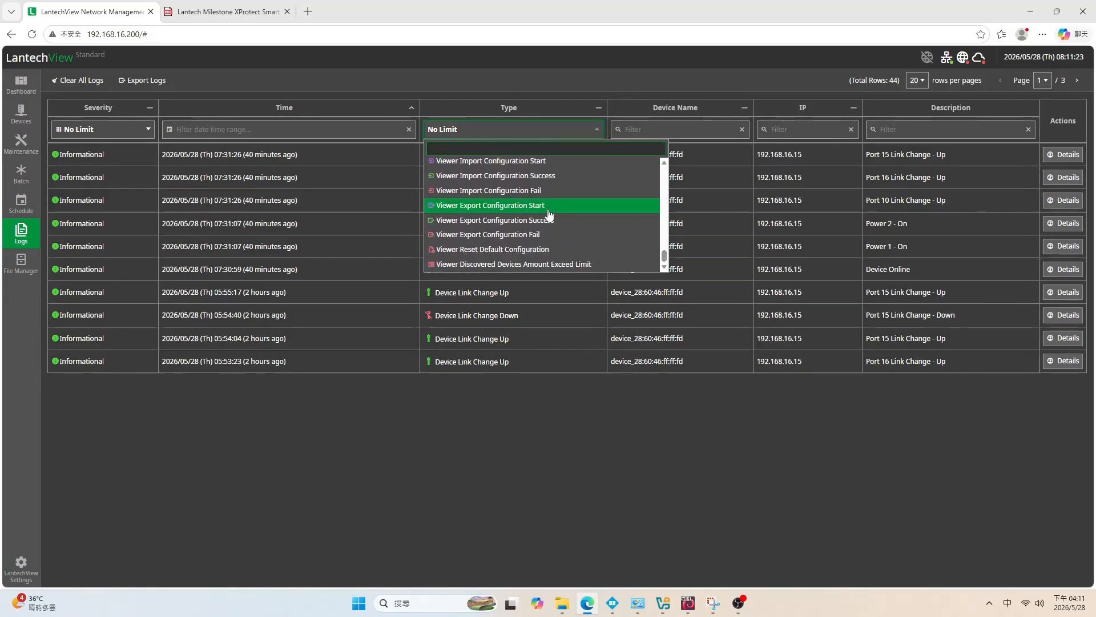
{"action": "left_click", "coordinate": [527, 139]}
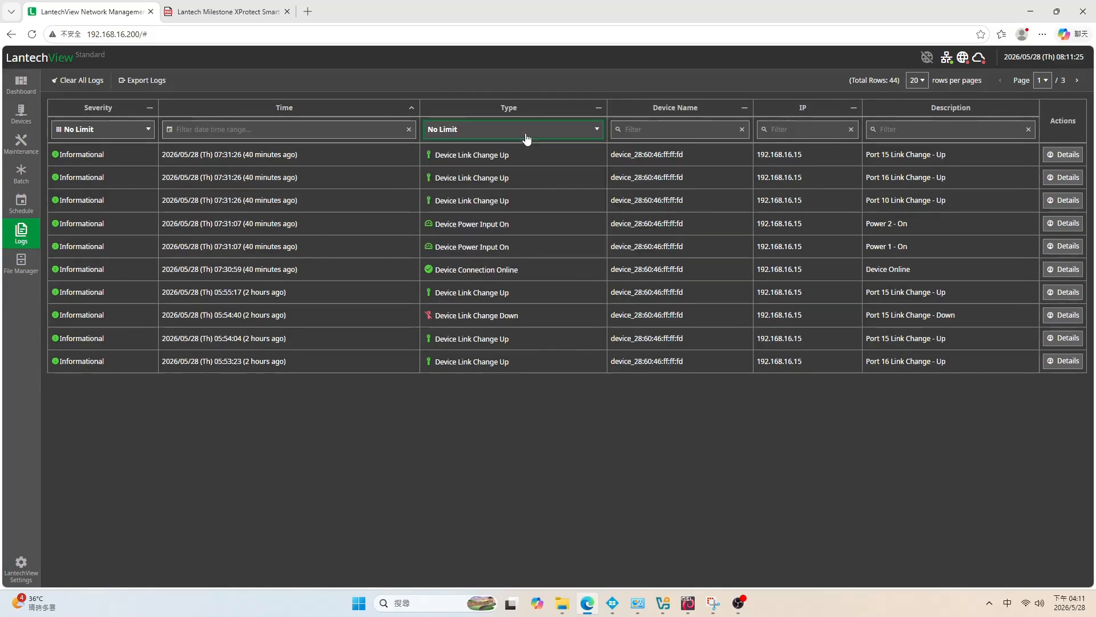
Step: Visit the log's device name, IP and description filters and open the details of the newest entry
{"action": "left_click", "coordinate": [737, 129]}
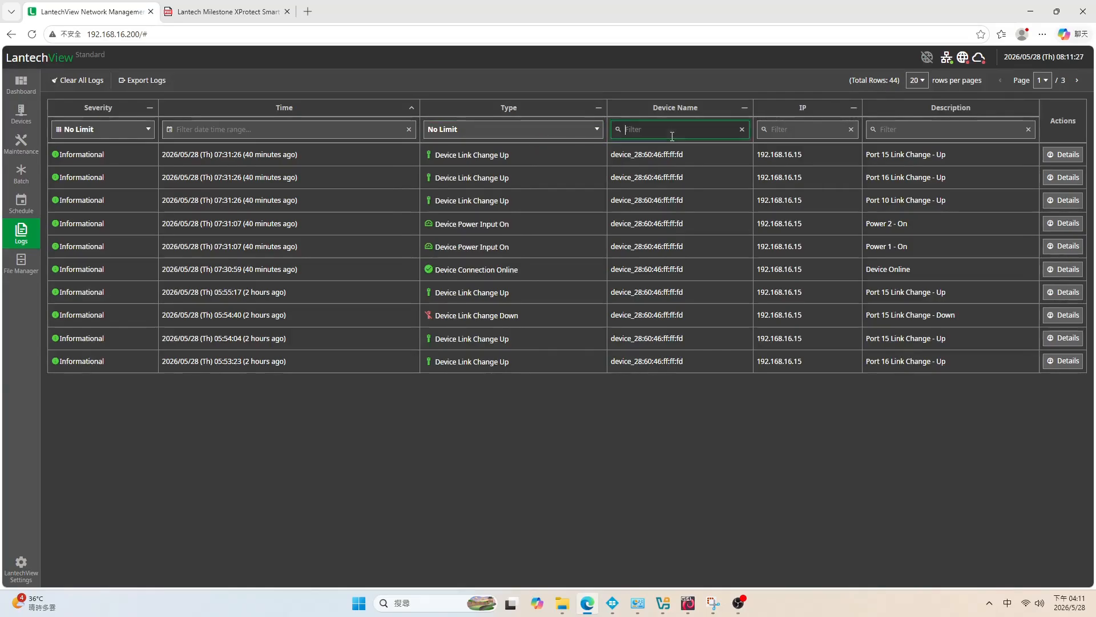
{"action": "left_click", "coordinate": [779, 131]}
{"action": "left_click", "coordinate": [910, 132]}
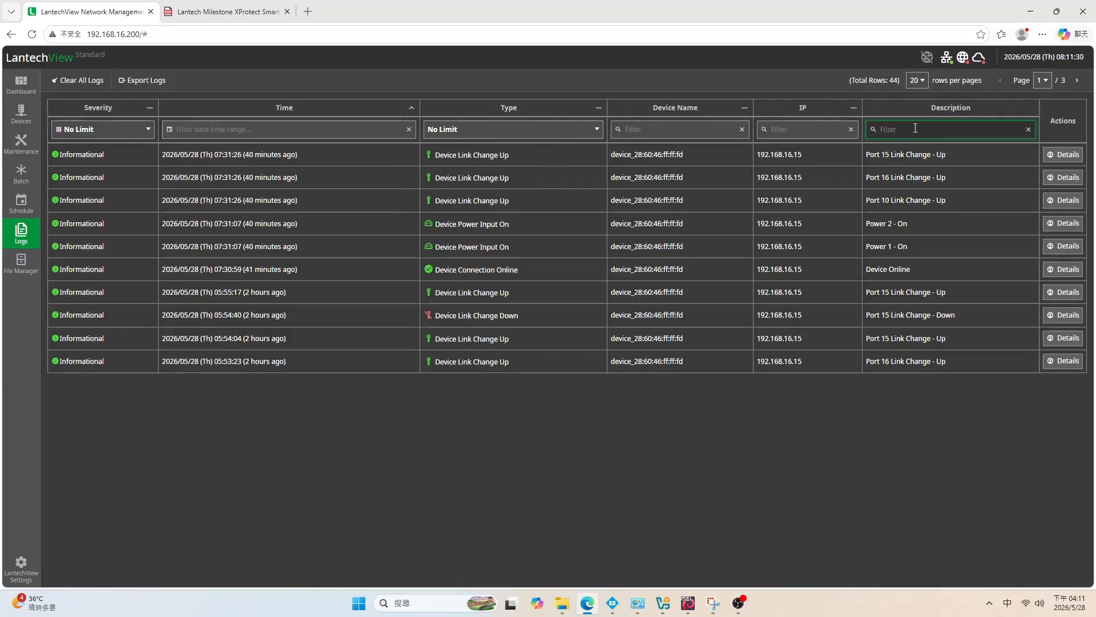
{"action": "left_click", "coordinate": [1067, 157]}
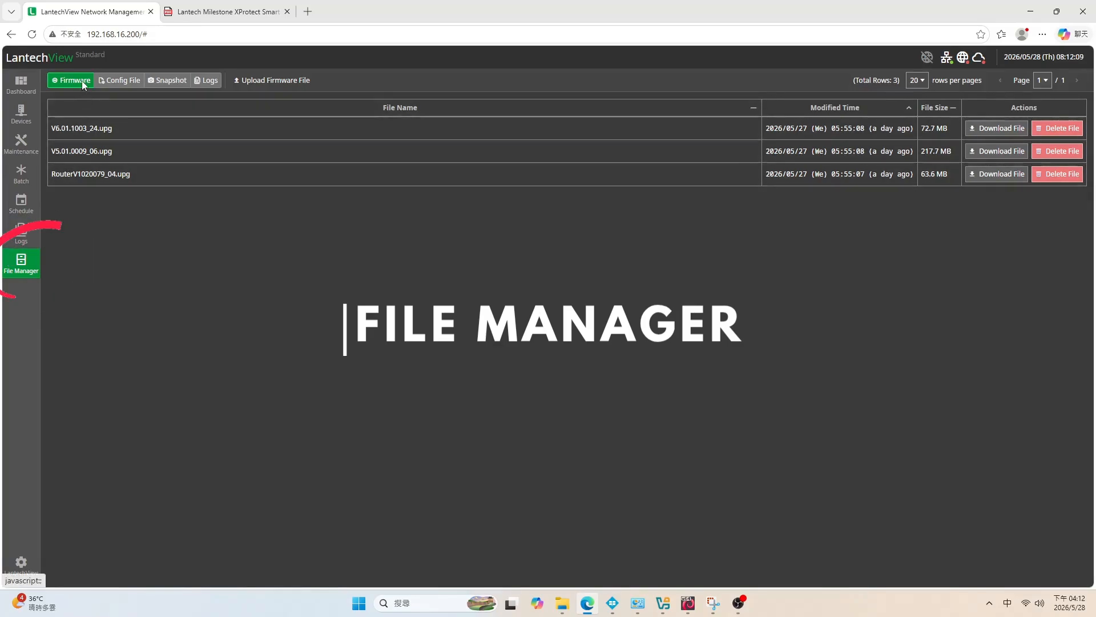
Step: Look through the File Manager's config file, snapshot, log and firmware lists, and return to the config files
{"action": "left_click", "coordinate": [127, 85]}
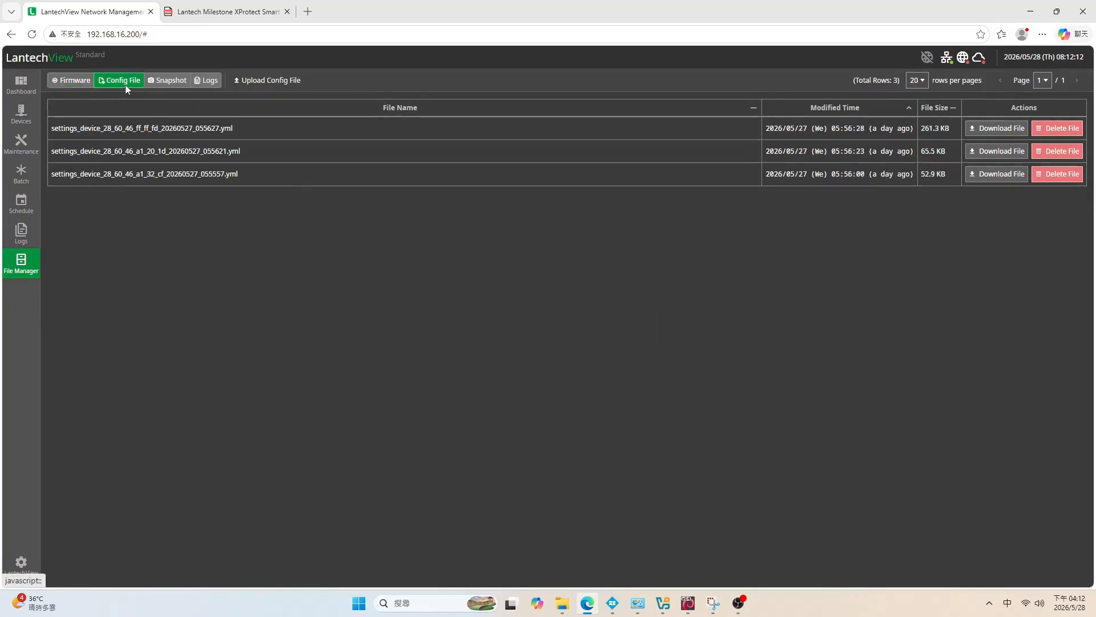
{"action": "left_click", "coordinate": [165, 85]}
{"action": "left_click", "coordinate": [210, 83]}
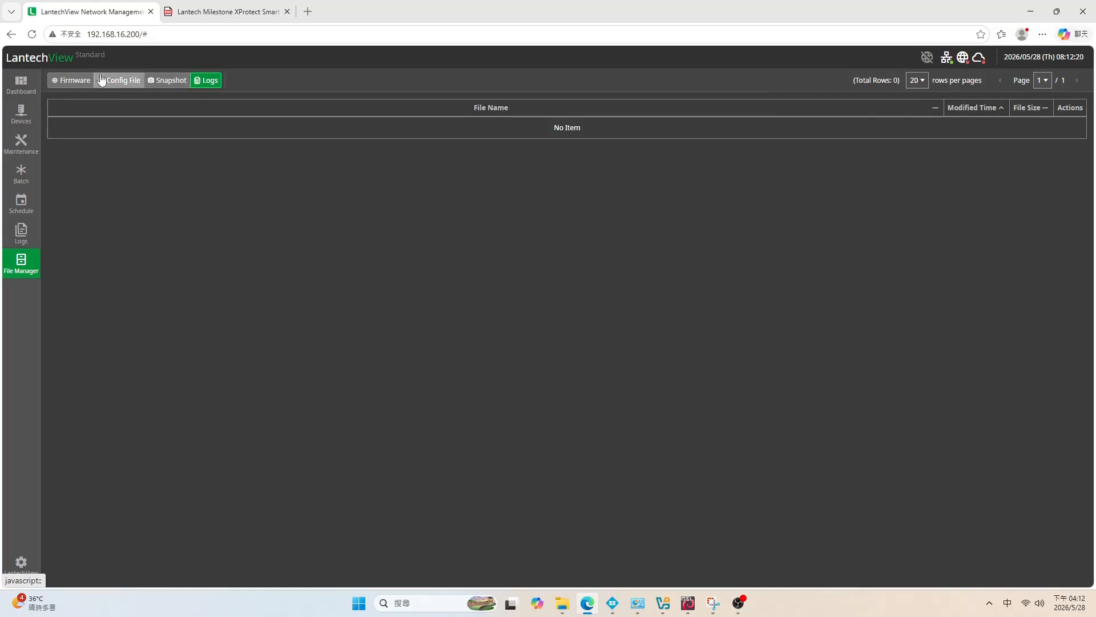
{"action": "left_click", "coordinate": [77, 81]}
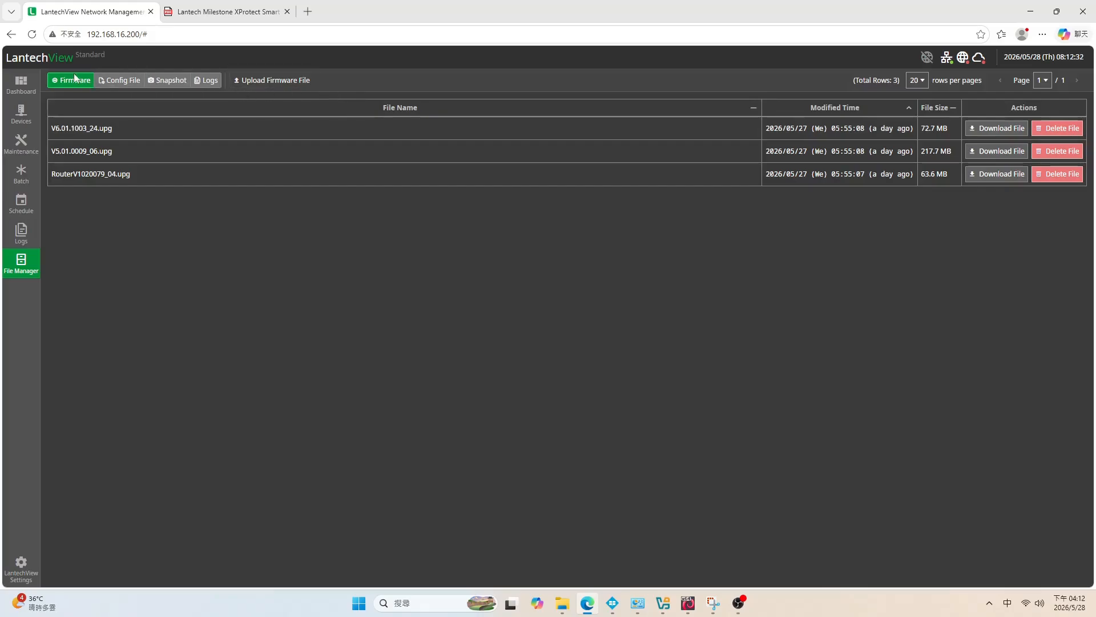
{"action": "left_click", "coordinate": [117, 80]}
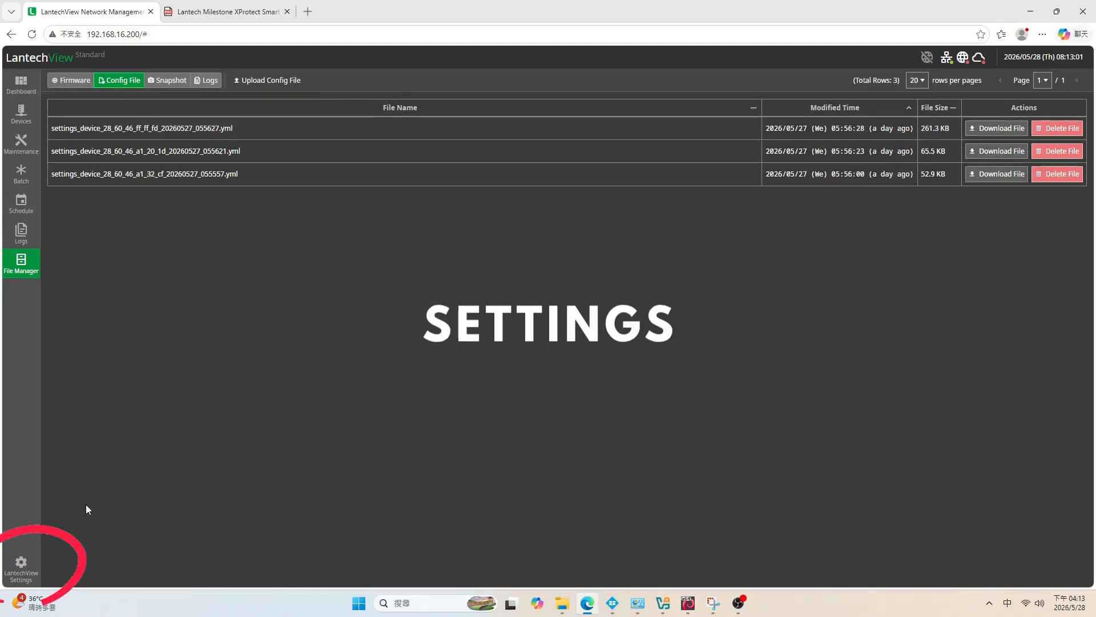
Step: Review the Site and Network settings, viewing the Ethernet Port #1 edit form and the new DNS server form without changing them
{"action": "left_click", "coordinate": [33, 557]}
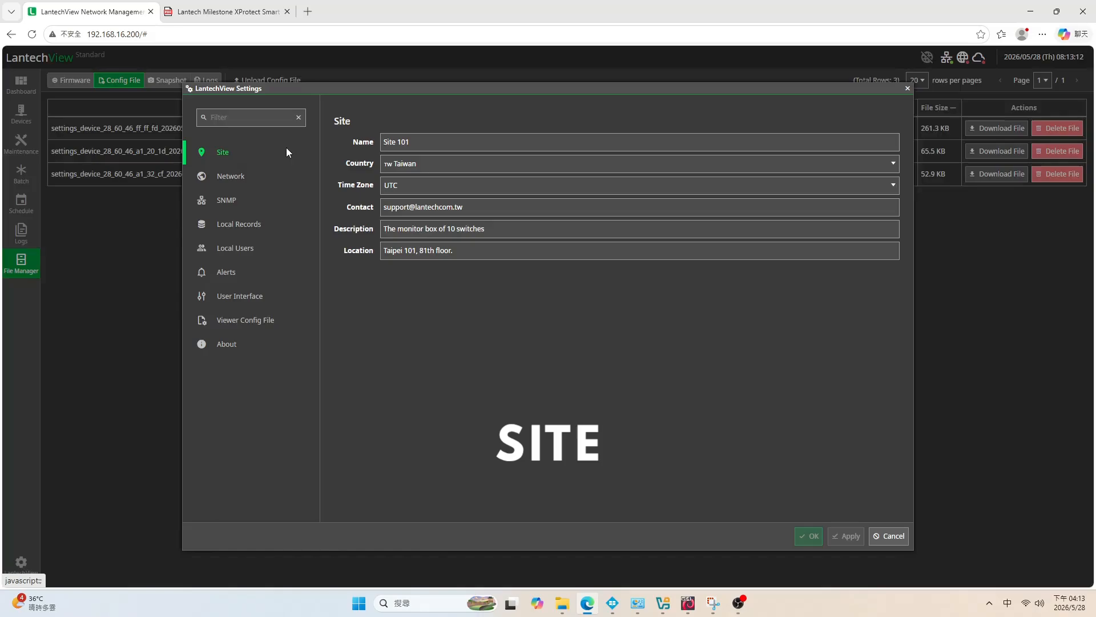
{"action": "left_click", "coordinate": [289, 177]}
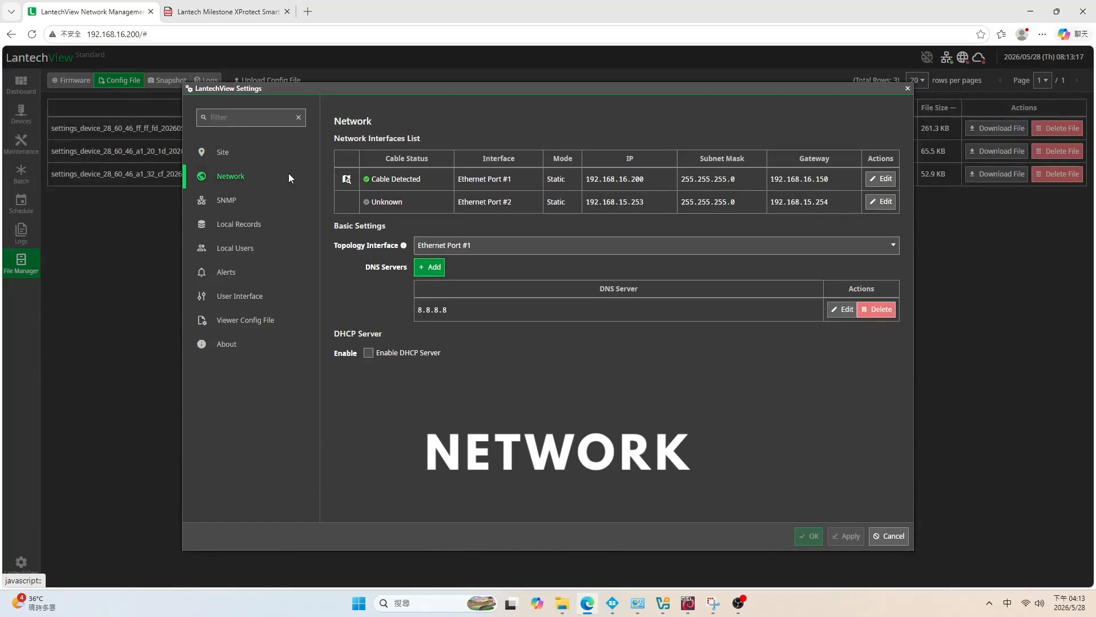
{"action": "left_click", "coordinate": [881, 179]}
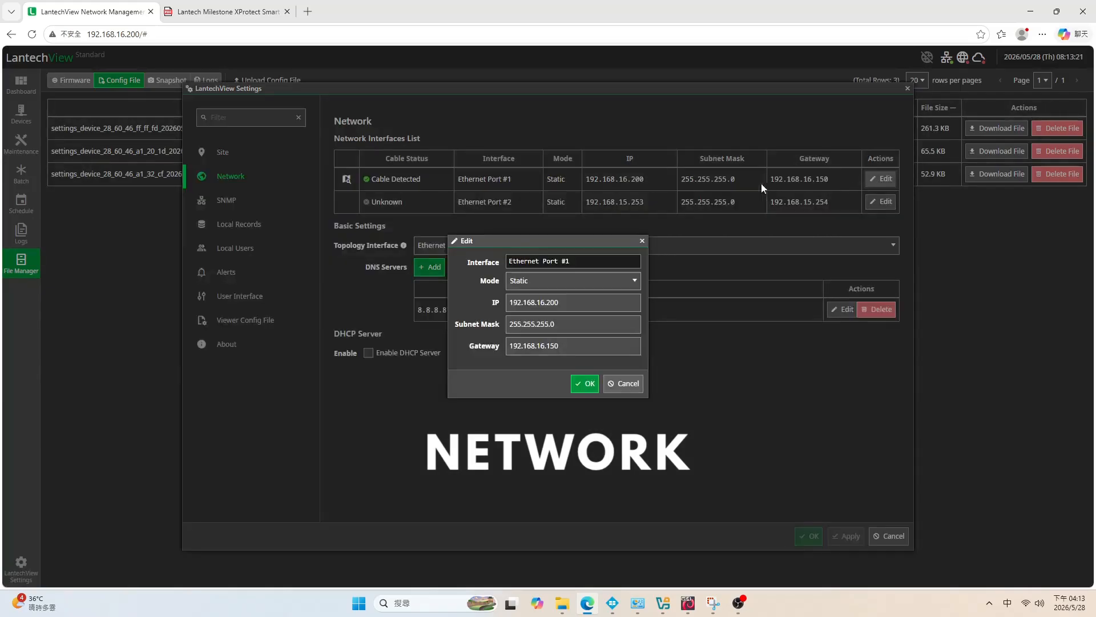
{"action": "left_click", "coordinate": [642, 241]}
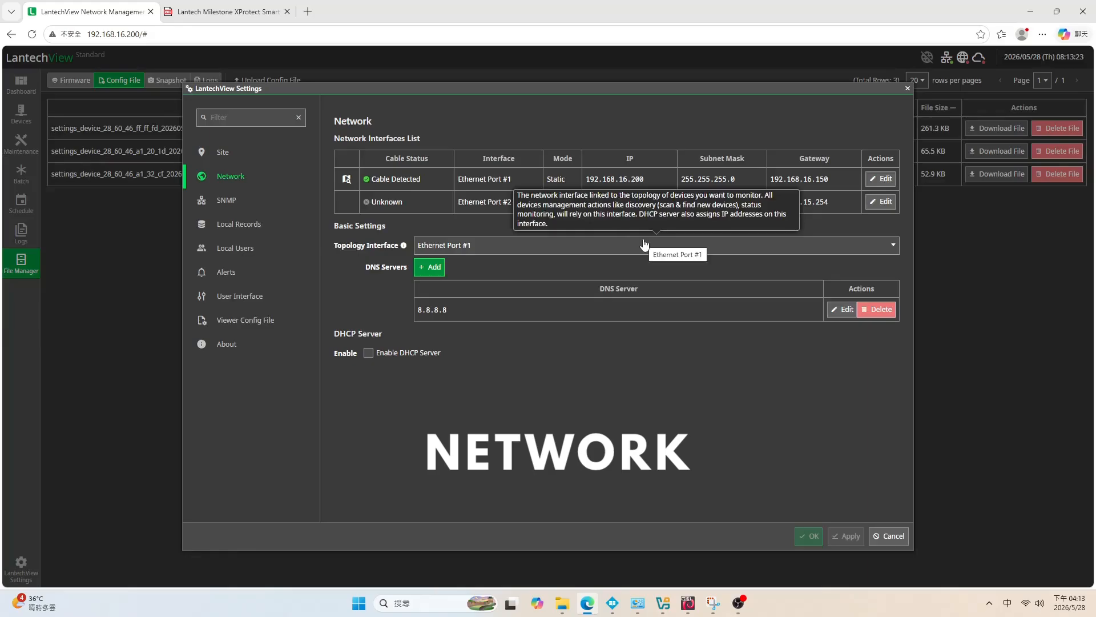
{"action": "left_click", "coordinate": [437, 269]}
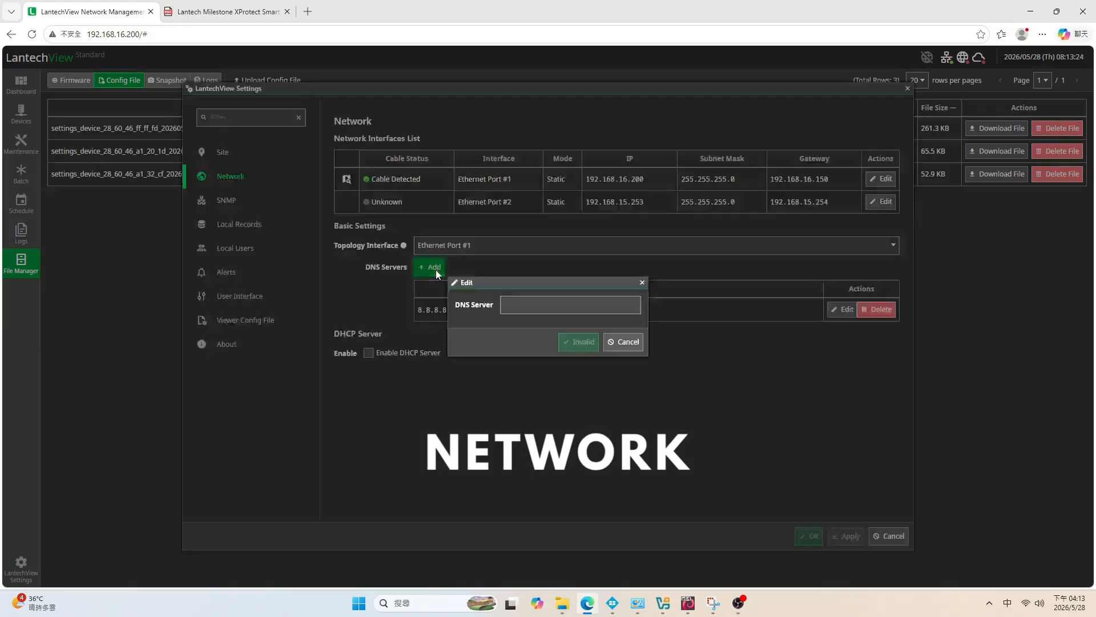
{"action": "left_click", "coordinate": [642, 282]}
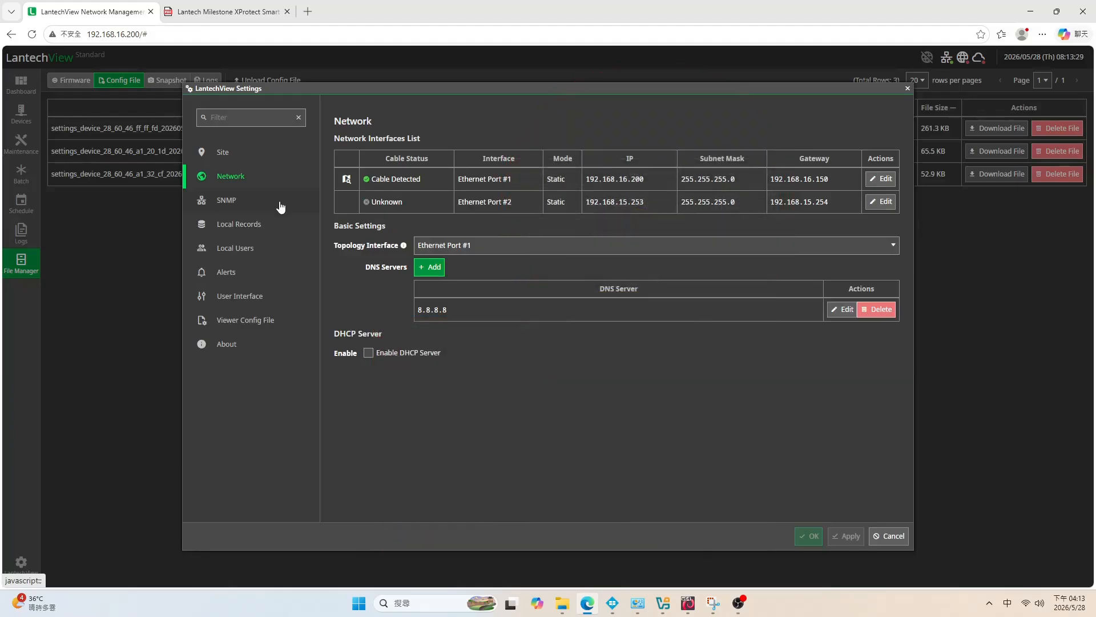
Step: Review the SNMP settings and the retention period choices for local records
{"action": "left_click", "coordinate": [281, 205]}
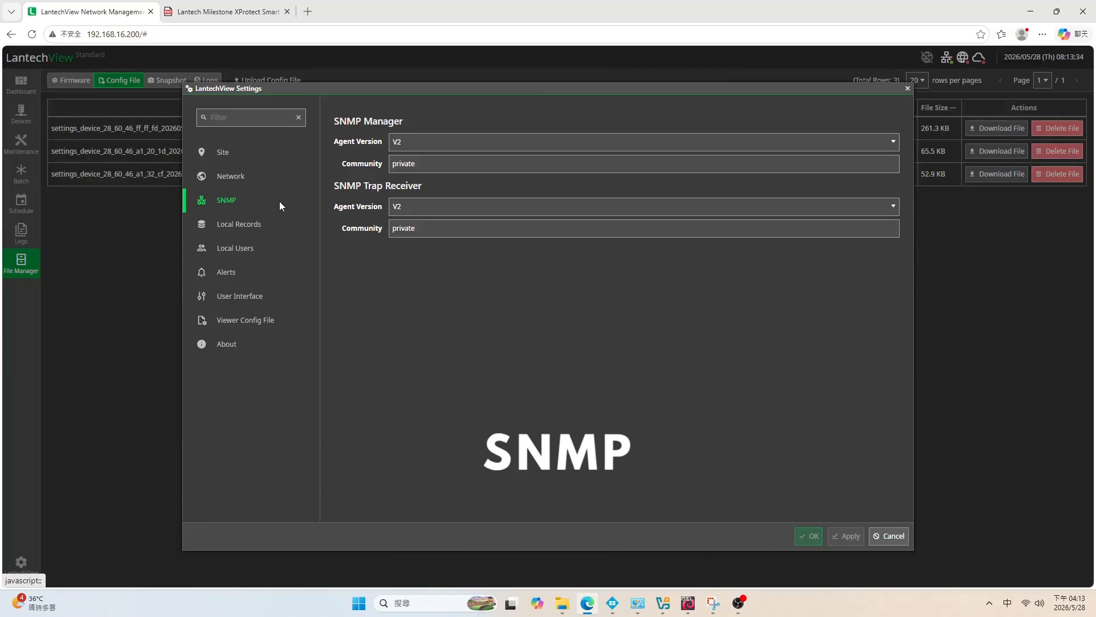
{"action": "left_click", "coordinate": [286, 227]}
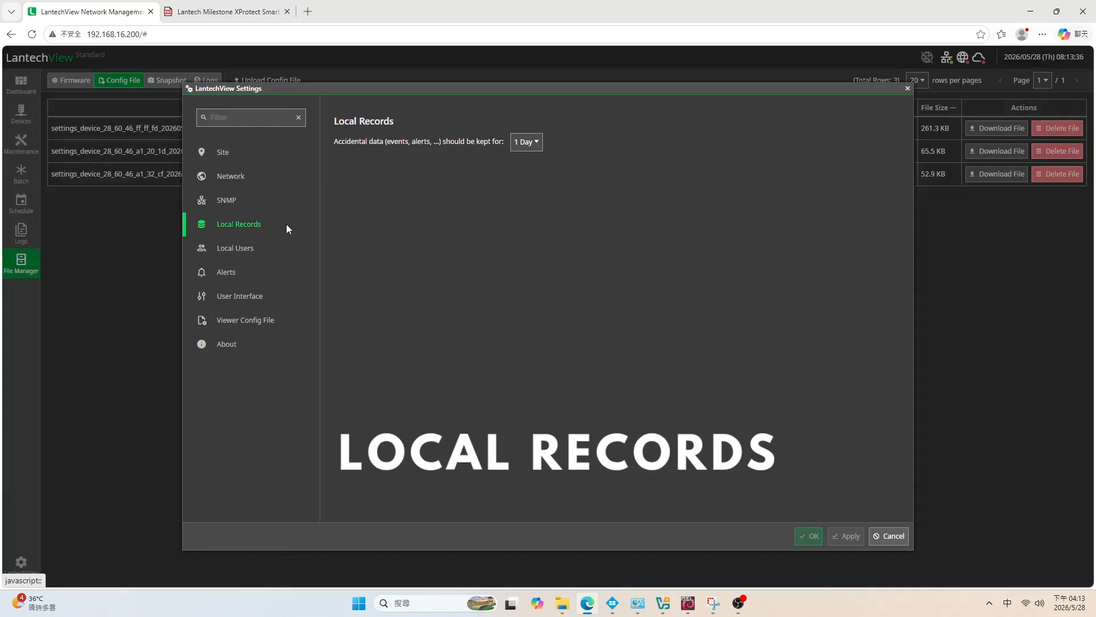
{"action": "left_click", "coordinate": [539, 142]}
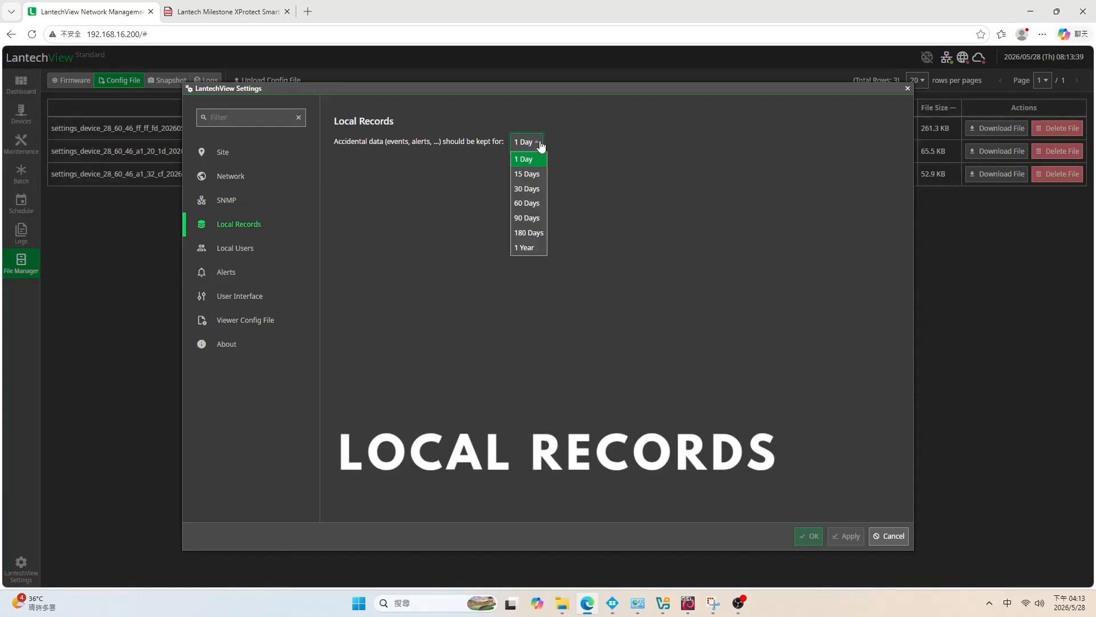
{"action": "left_click", "coordinate": [540, 143]}
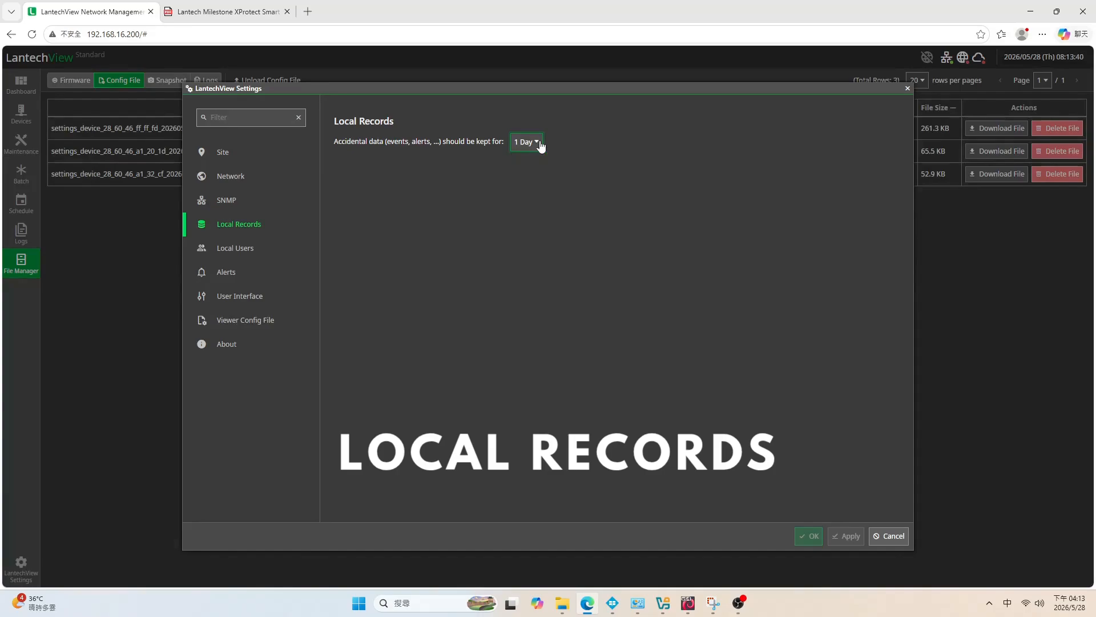
Step: Review the Local Users settings, view the read-only account's edit form without changes, and show the Alerts settings
{"action": "left_click", "coordinate": [284, 250]}
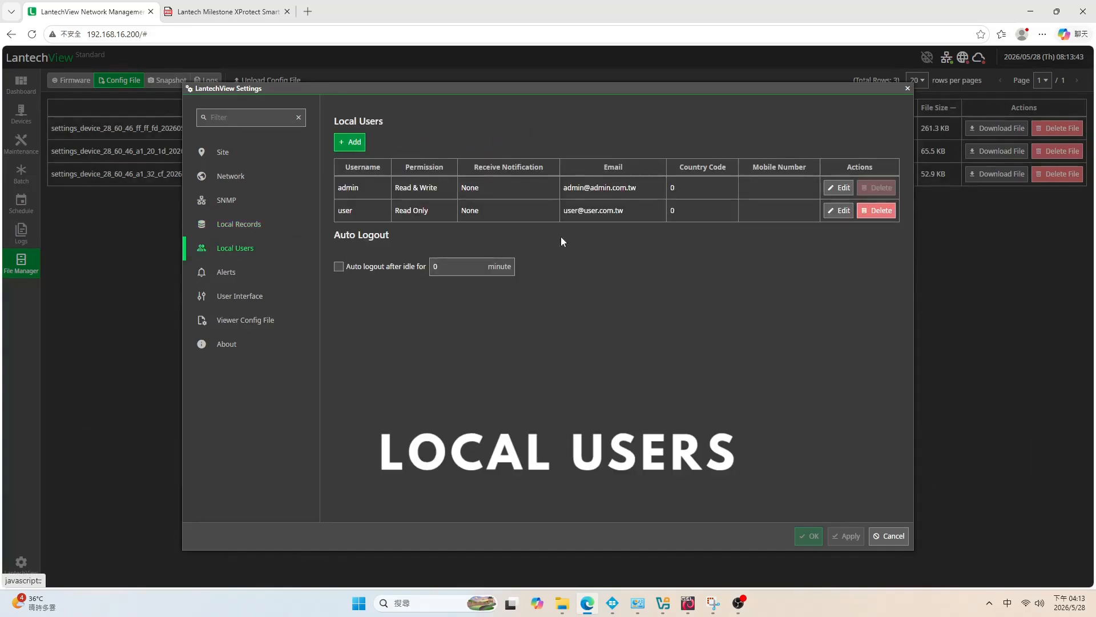
{"action": "left_click", "coordinate": [842, 210]}
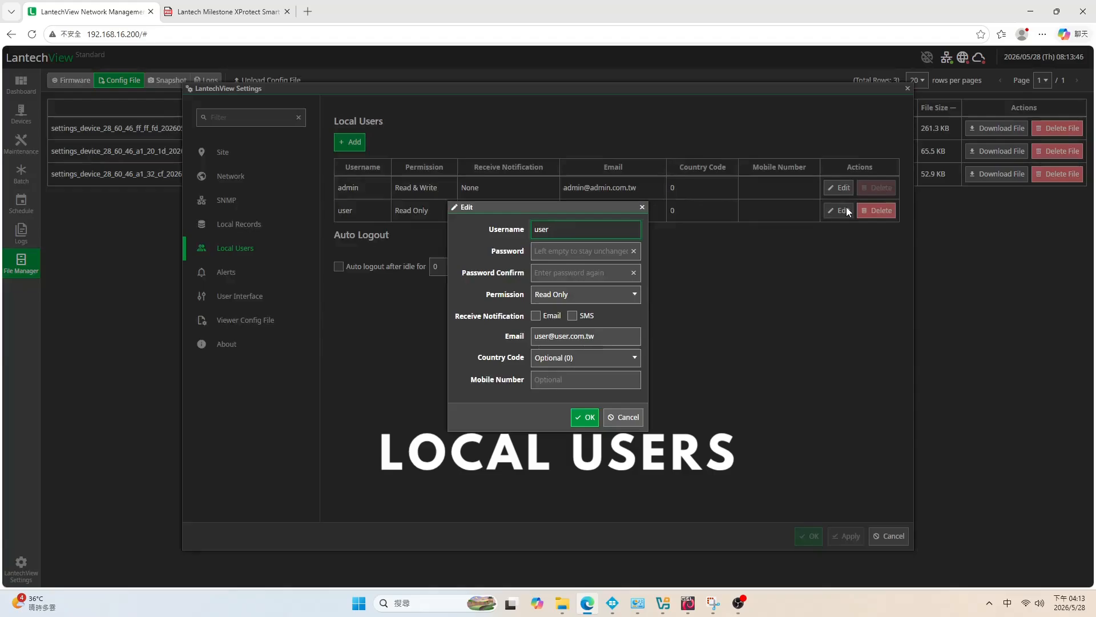
{"action": "left_click", "coordinate": [641, 208]}
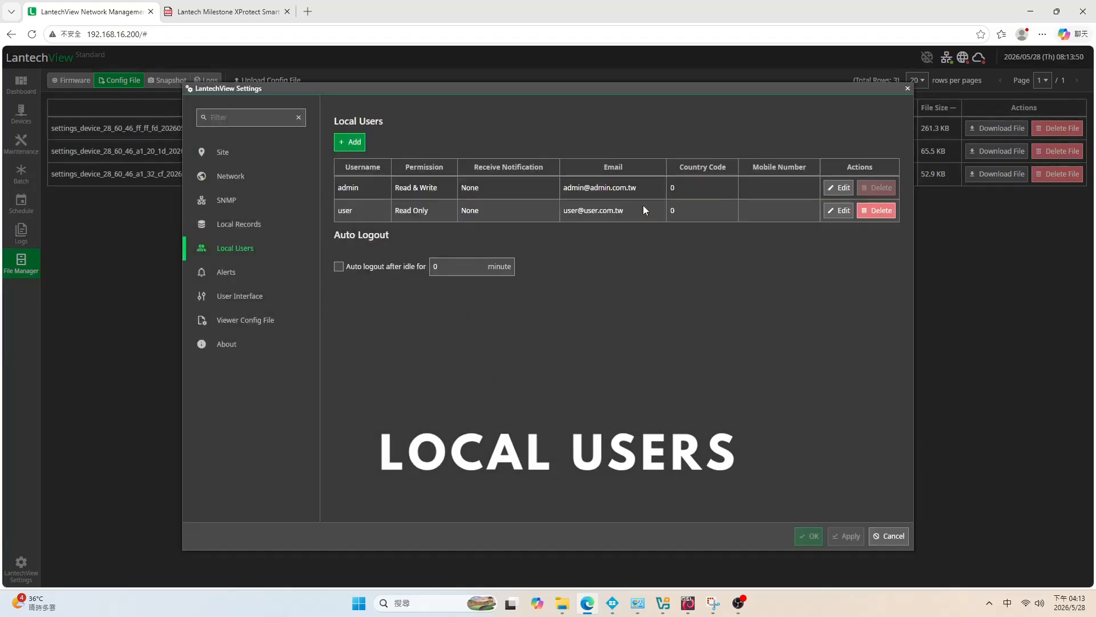
{"action": "left_click", "coordinate": [278, 276]}
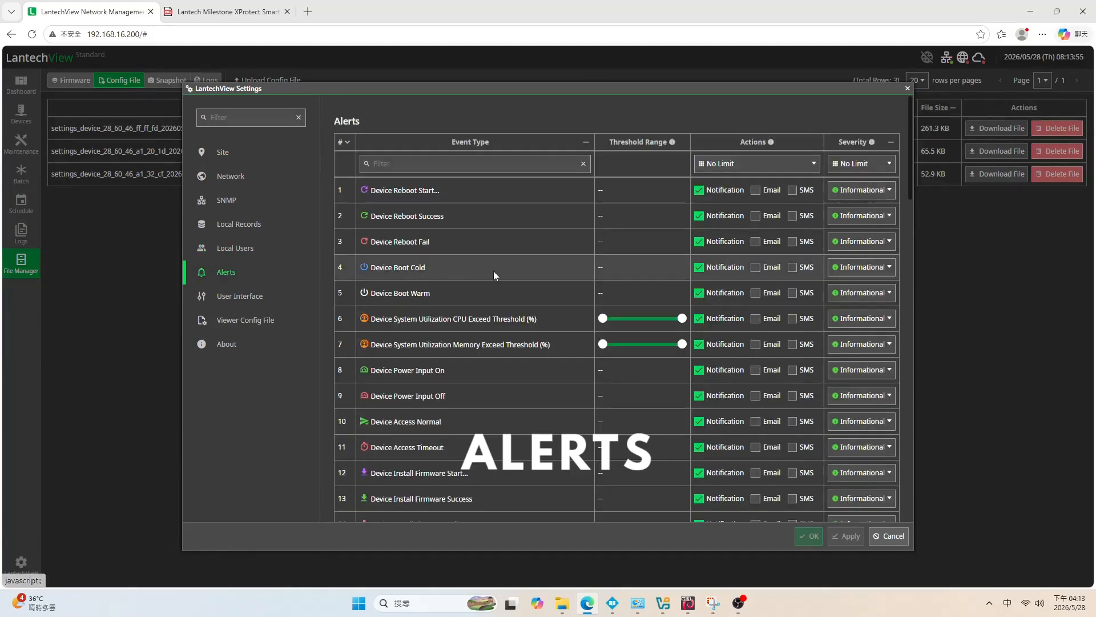
Step: Review the alert event types and view the severity choices for Device Reboot Start without changing them
{"action": "scroll", "coordinate": [493, 272], "scroll_direction": "down", "scroll_amount": 3}
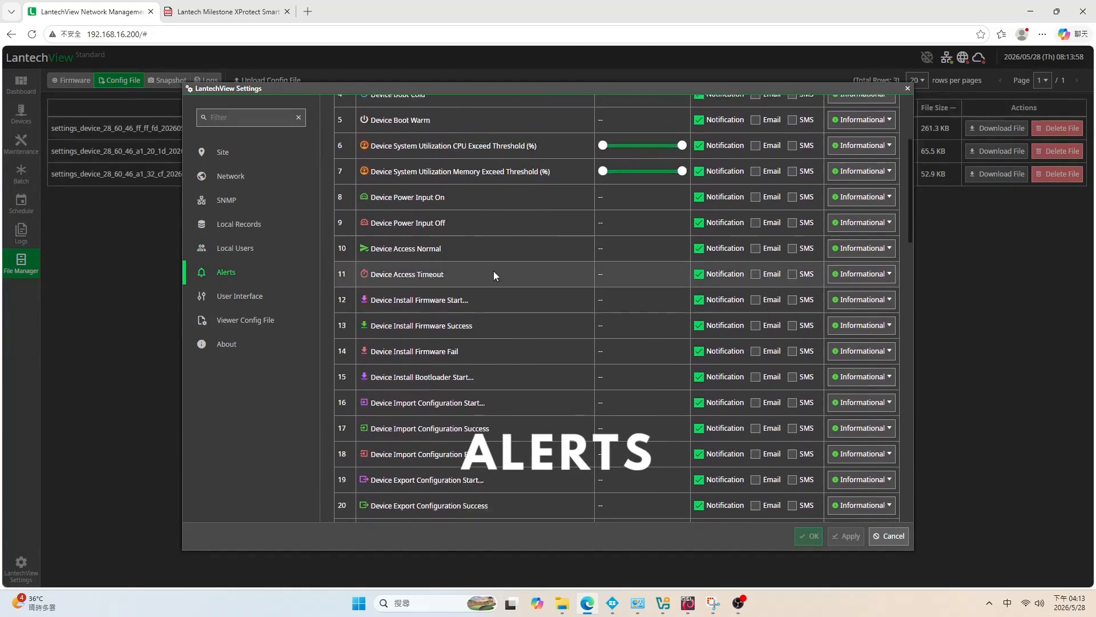
{"action": "scroll", "coordinate": [493, 270], "scroll_direction": "up", "scroll_amount": 3}
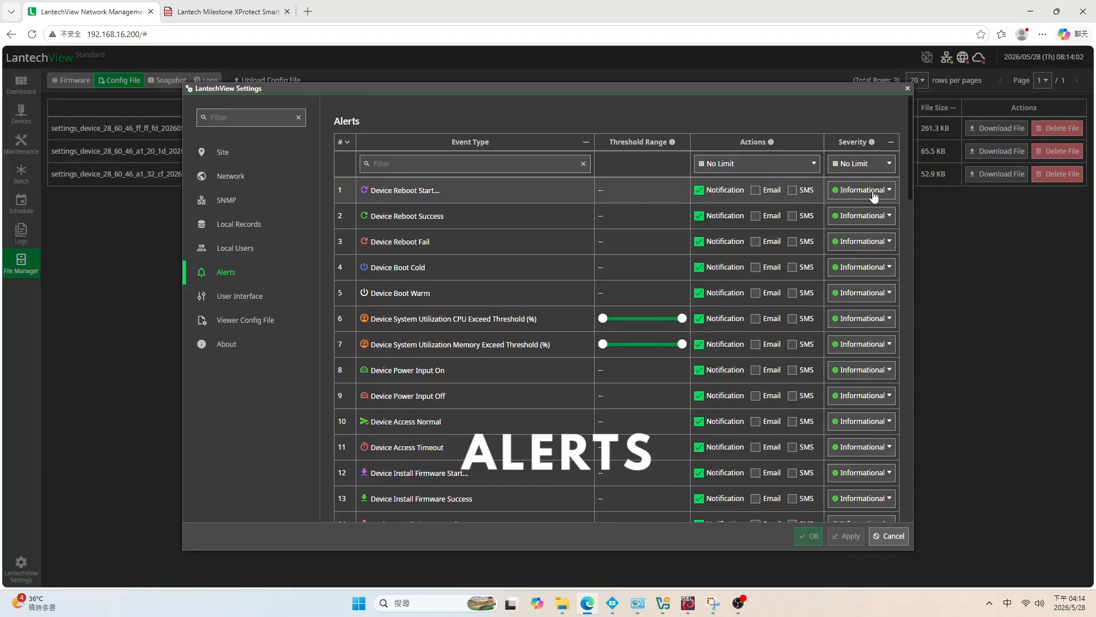
{"action": "left_click", "coordinate": [893, 191]}
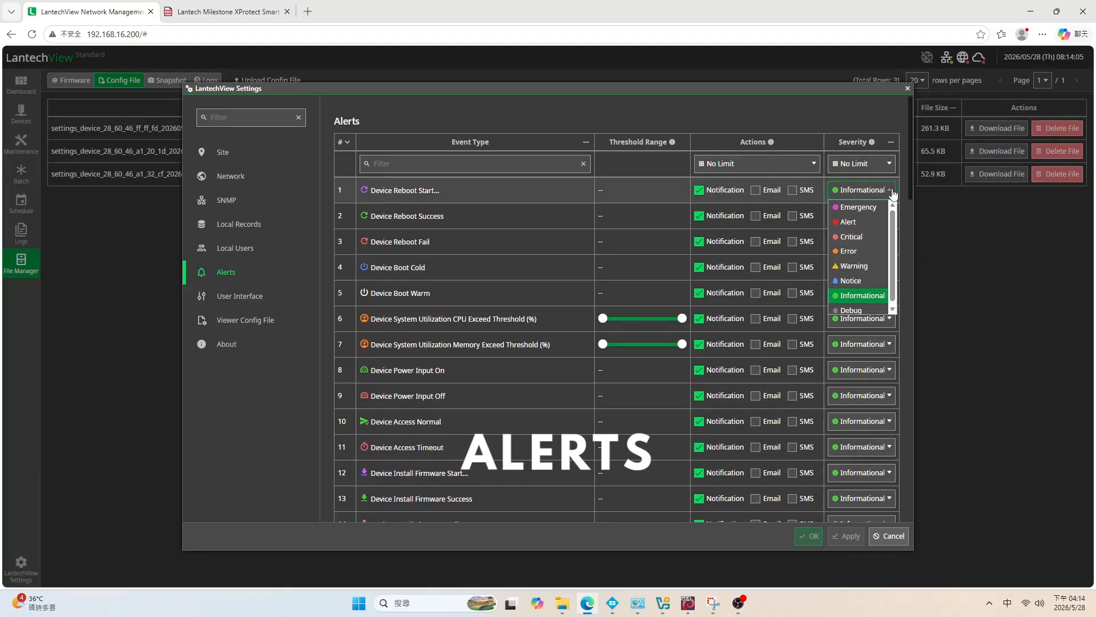
{"action": "left_click", "coordinate": [892, 193]}
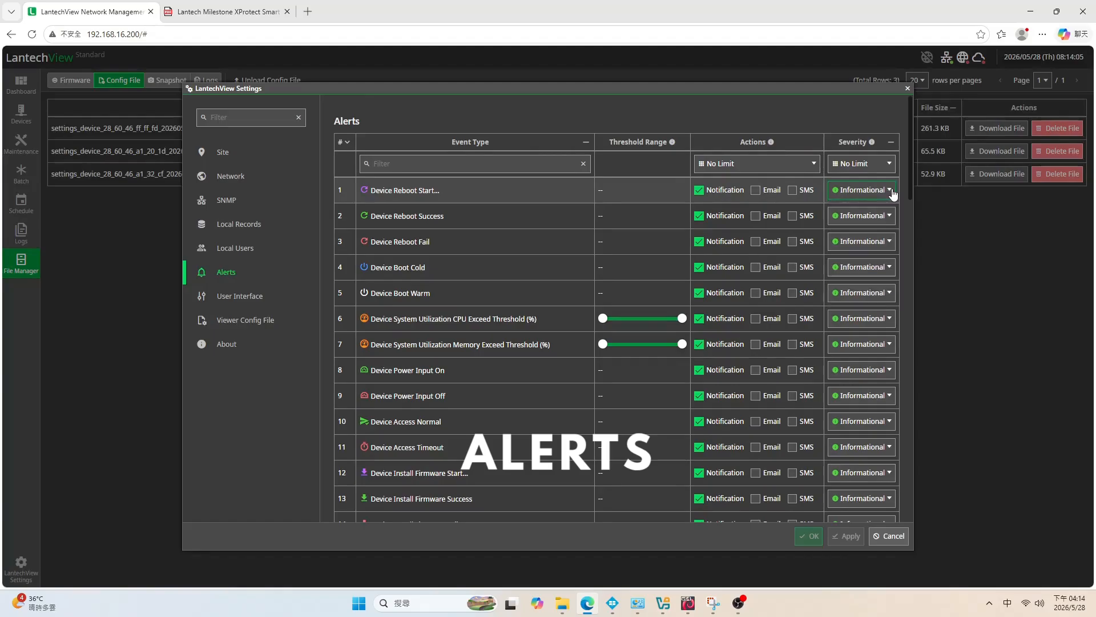
Step: In the User Interface settings, preview the Light theme, return to Dark, and view the language choices while keeping English
{"action": "left_click", "coordinate": [287, 296]}
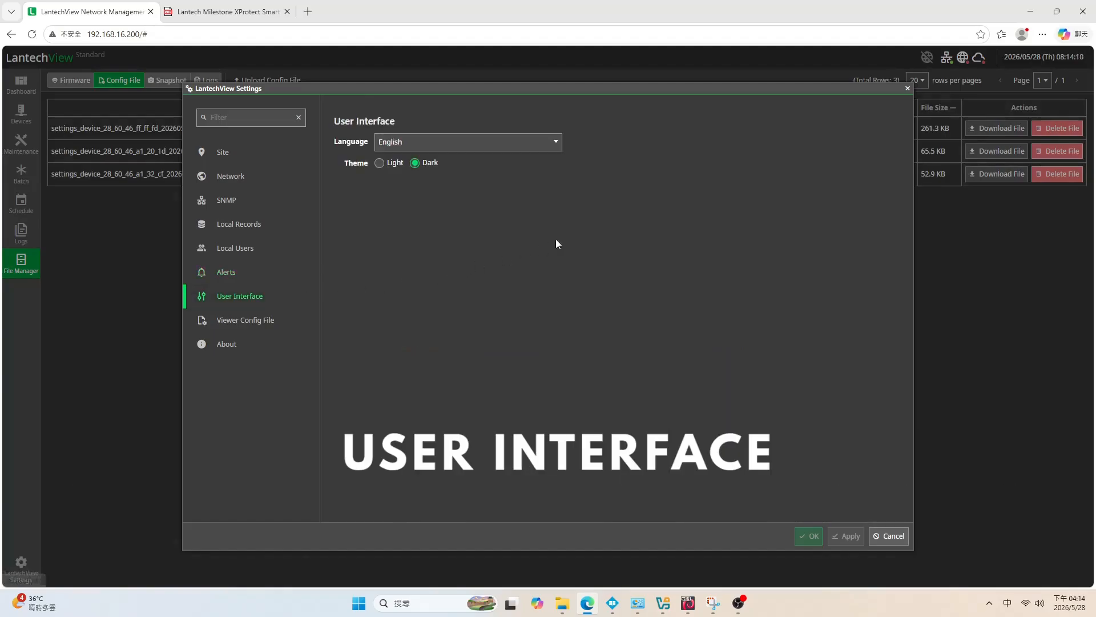
{"action": "left_click", "coordinate": [379, 163]}
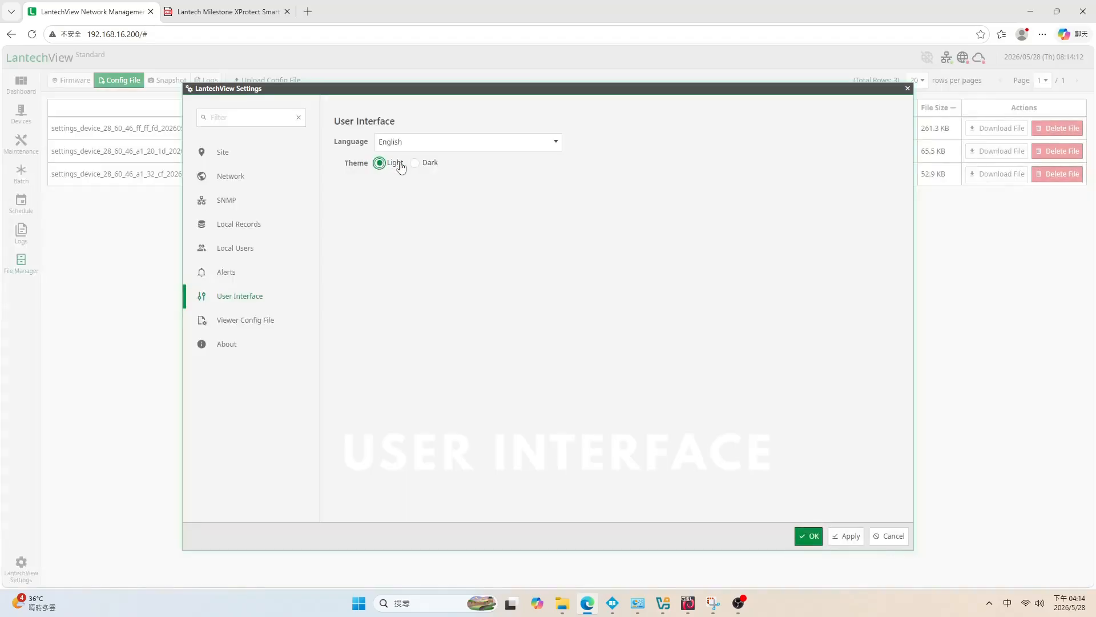
{"action": "left_click", "coordinate": [421, 164]}
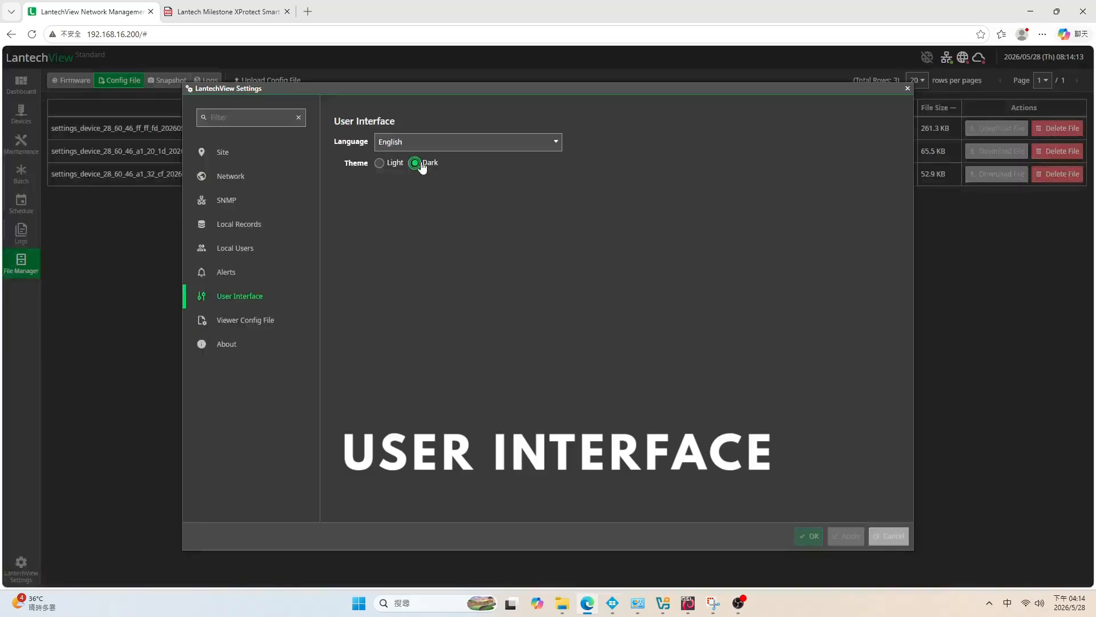
{"action": "left_click", "coordinate": [551, 146]}
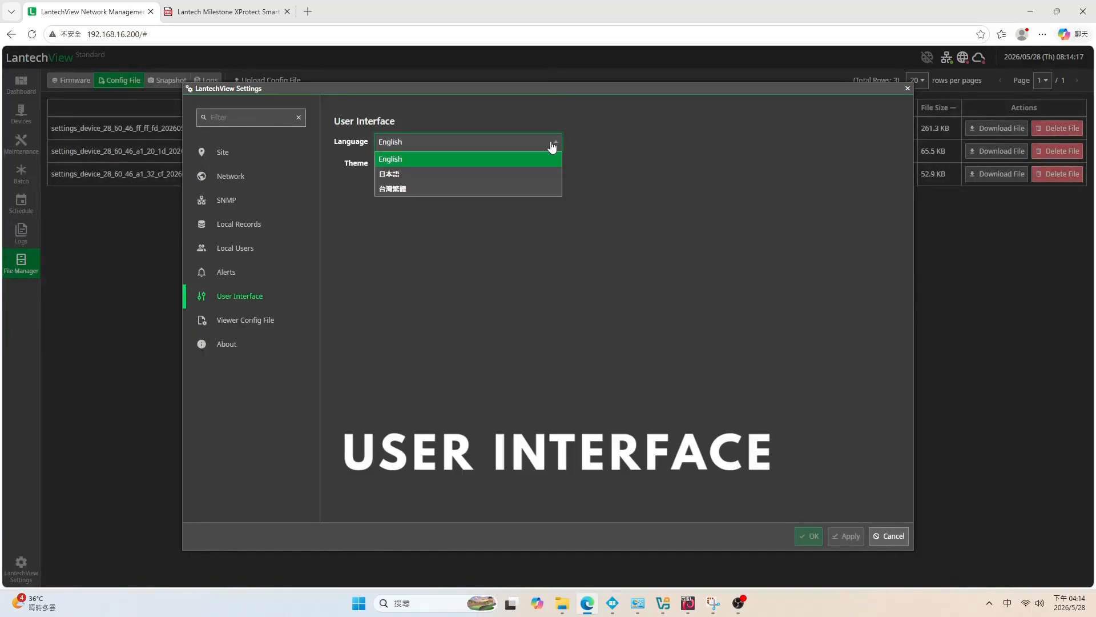
{"action": "left_click", "coordinate": [551, 146]}
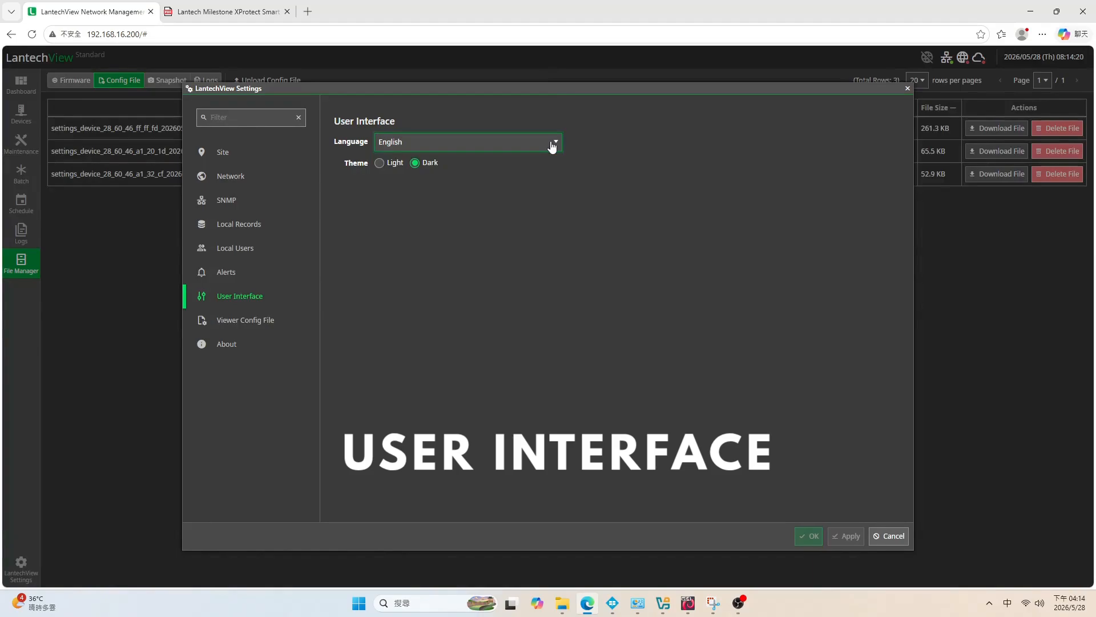
Step: View the Viewer Config File reset settings and the About information, and close the LantechView settings without saving
{"action": "left_click", "coordinate": [269, 324]}
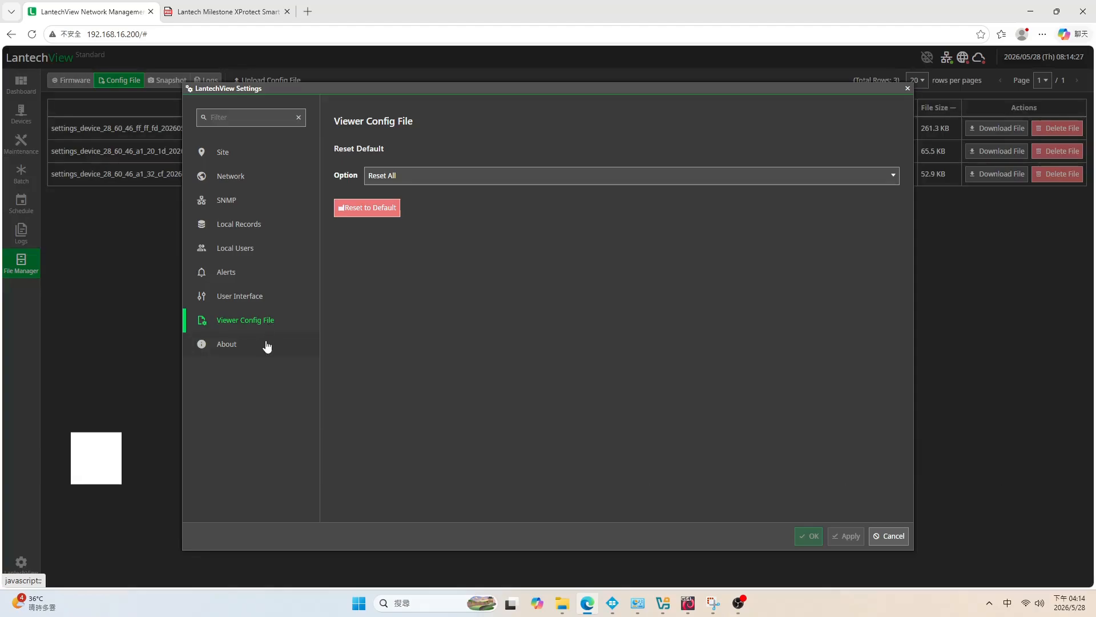
{"action": "left_click", "coordinate": [267, 346]}
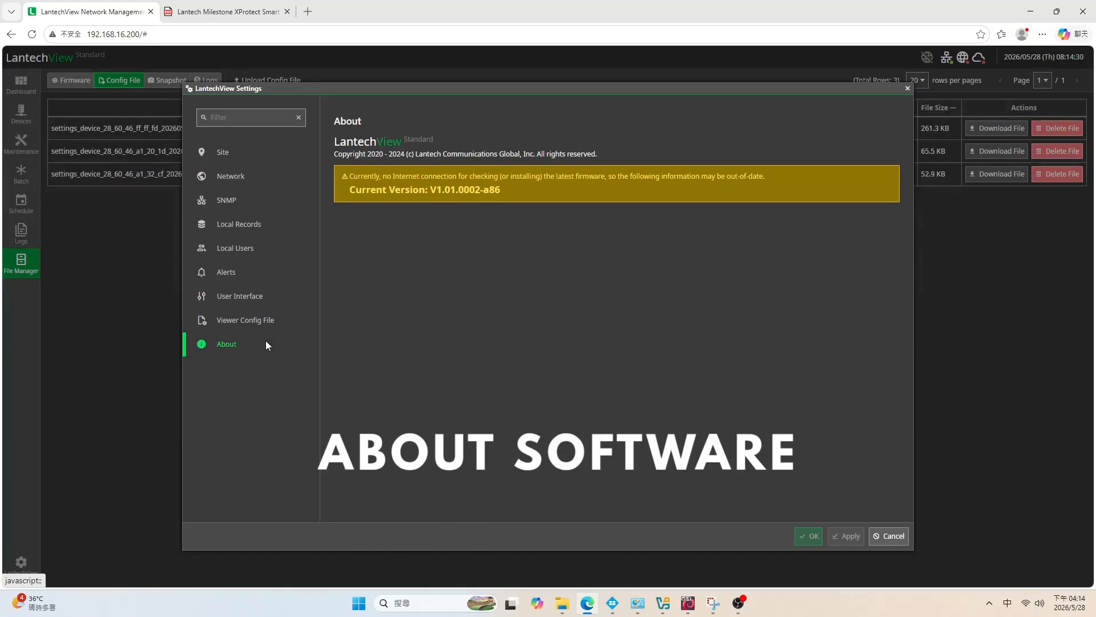
{"action": "left_click", "coordinate": [889, 534]}
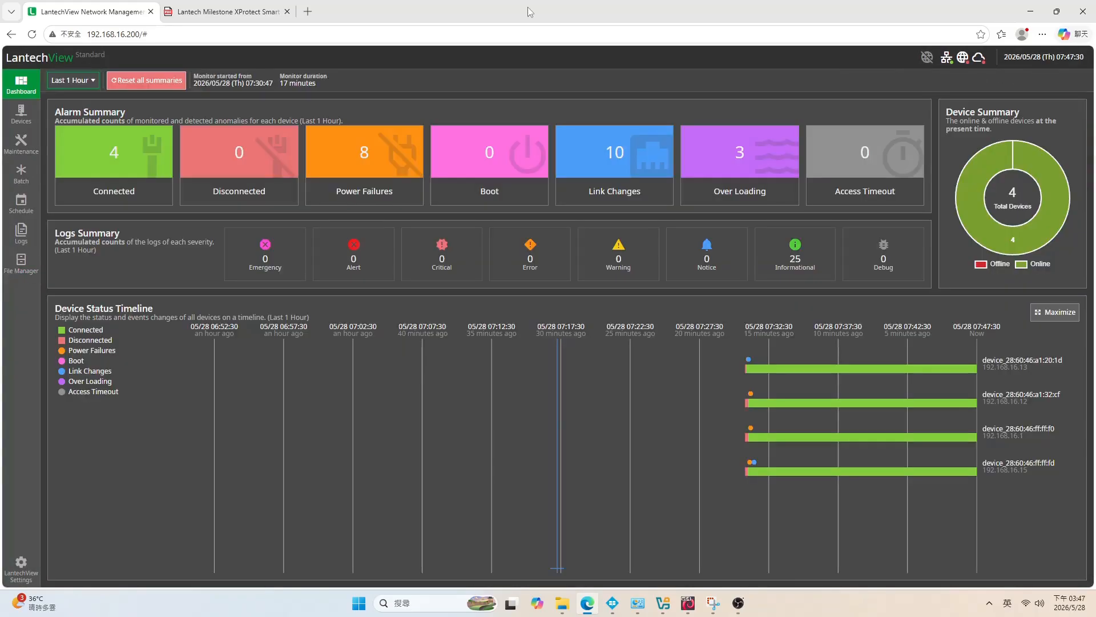